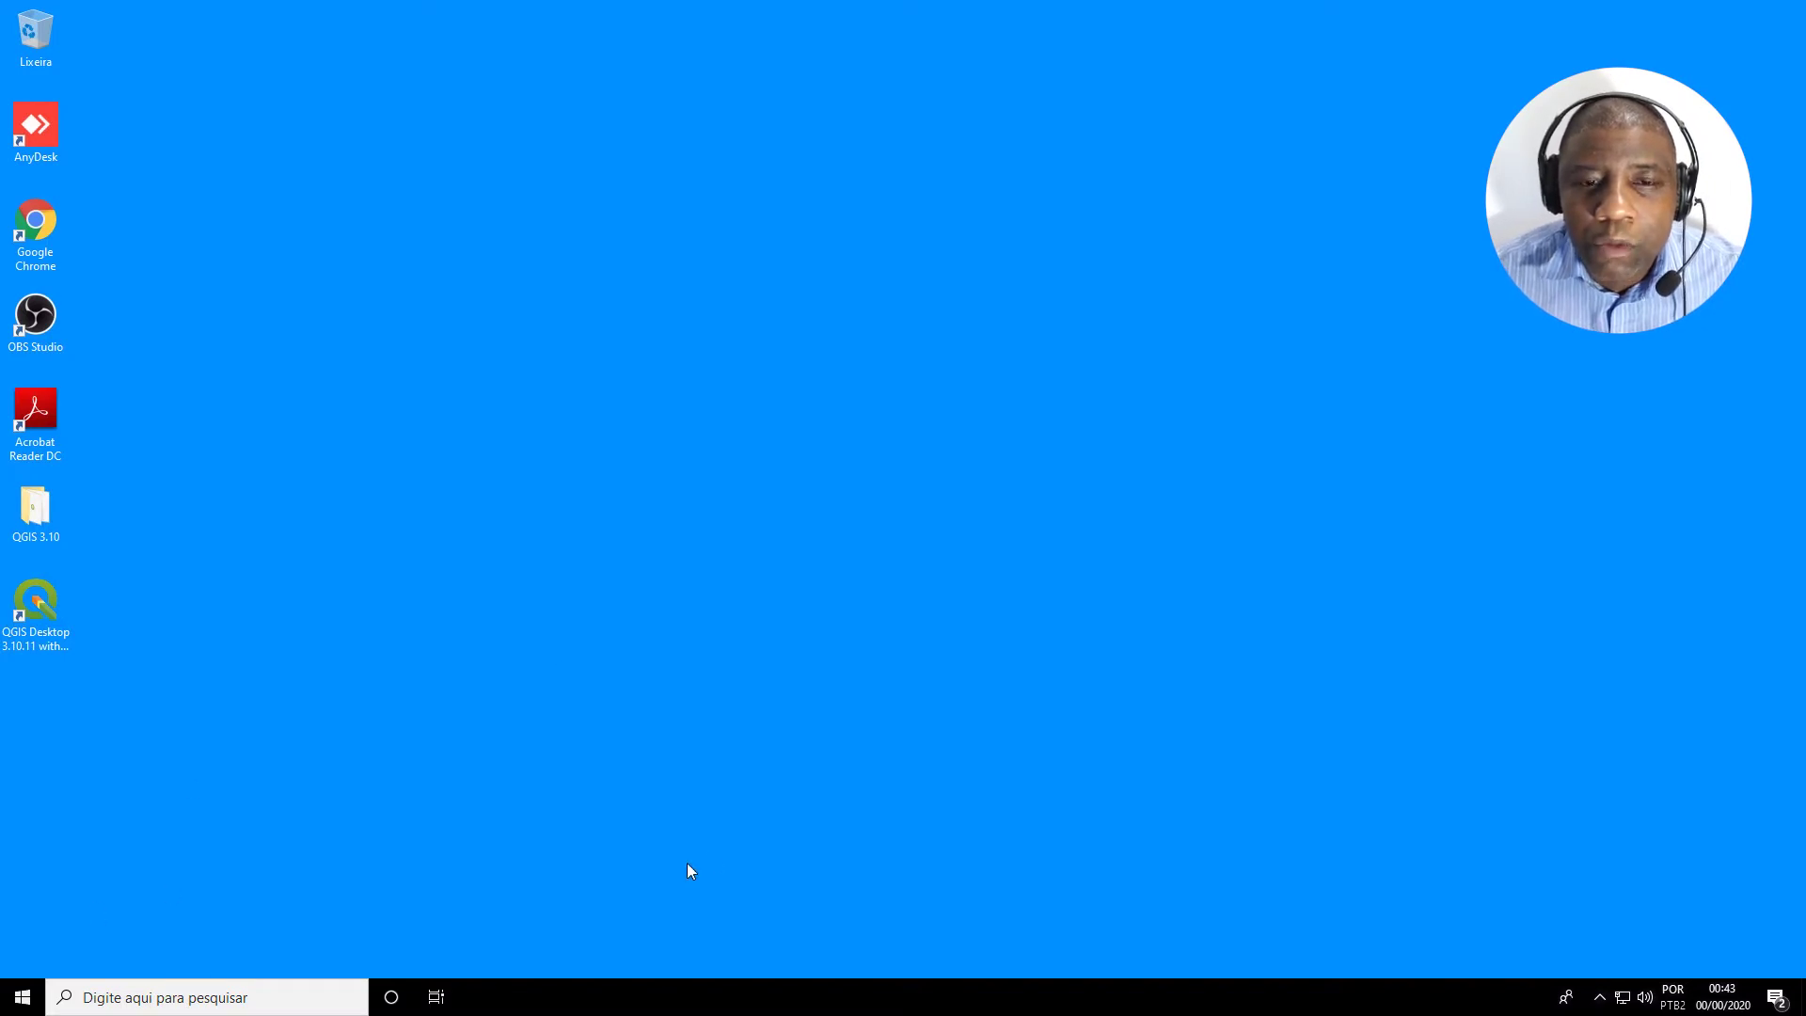
Open the Usuários folder on Disco Local (C:) in File Explorer.
{"action": "key", "text": "super+e"}
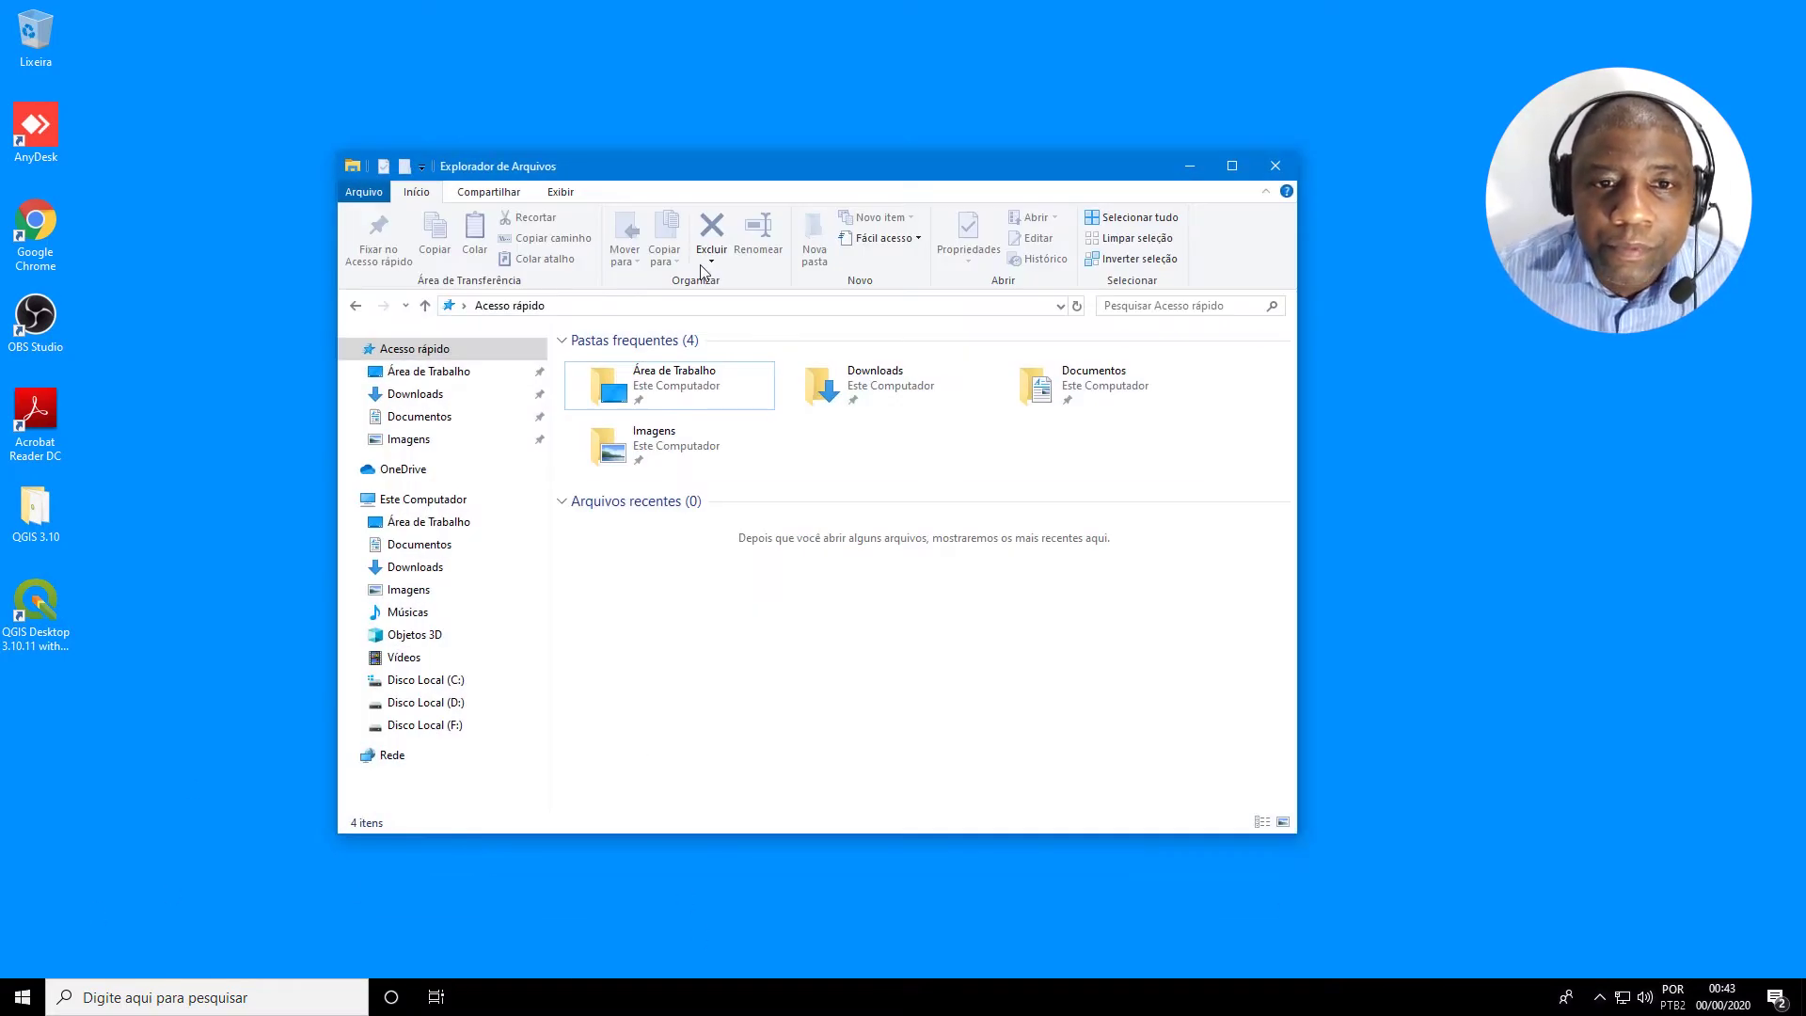
{"action": "left_click_drag", "start_coordinate": [711, 157], "coordinate": [597, 71]}
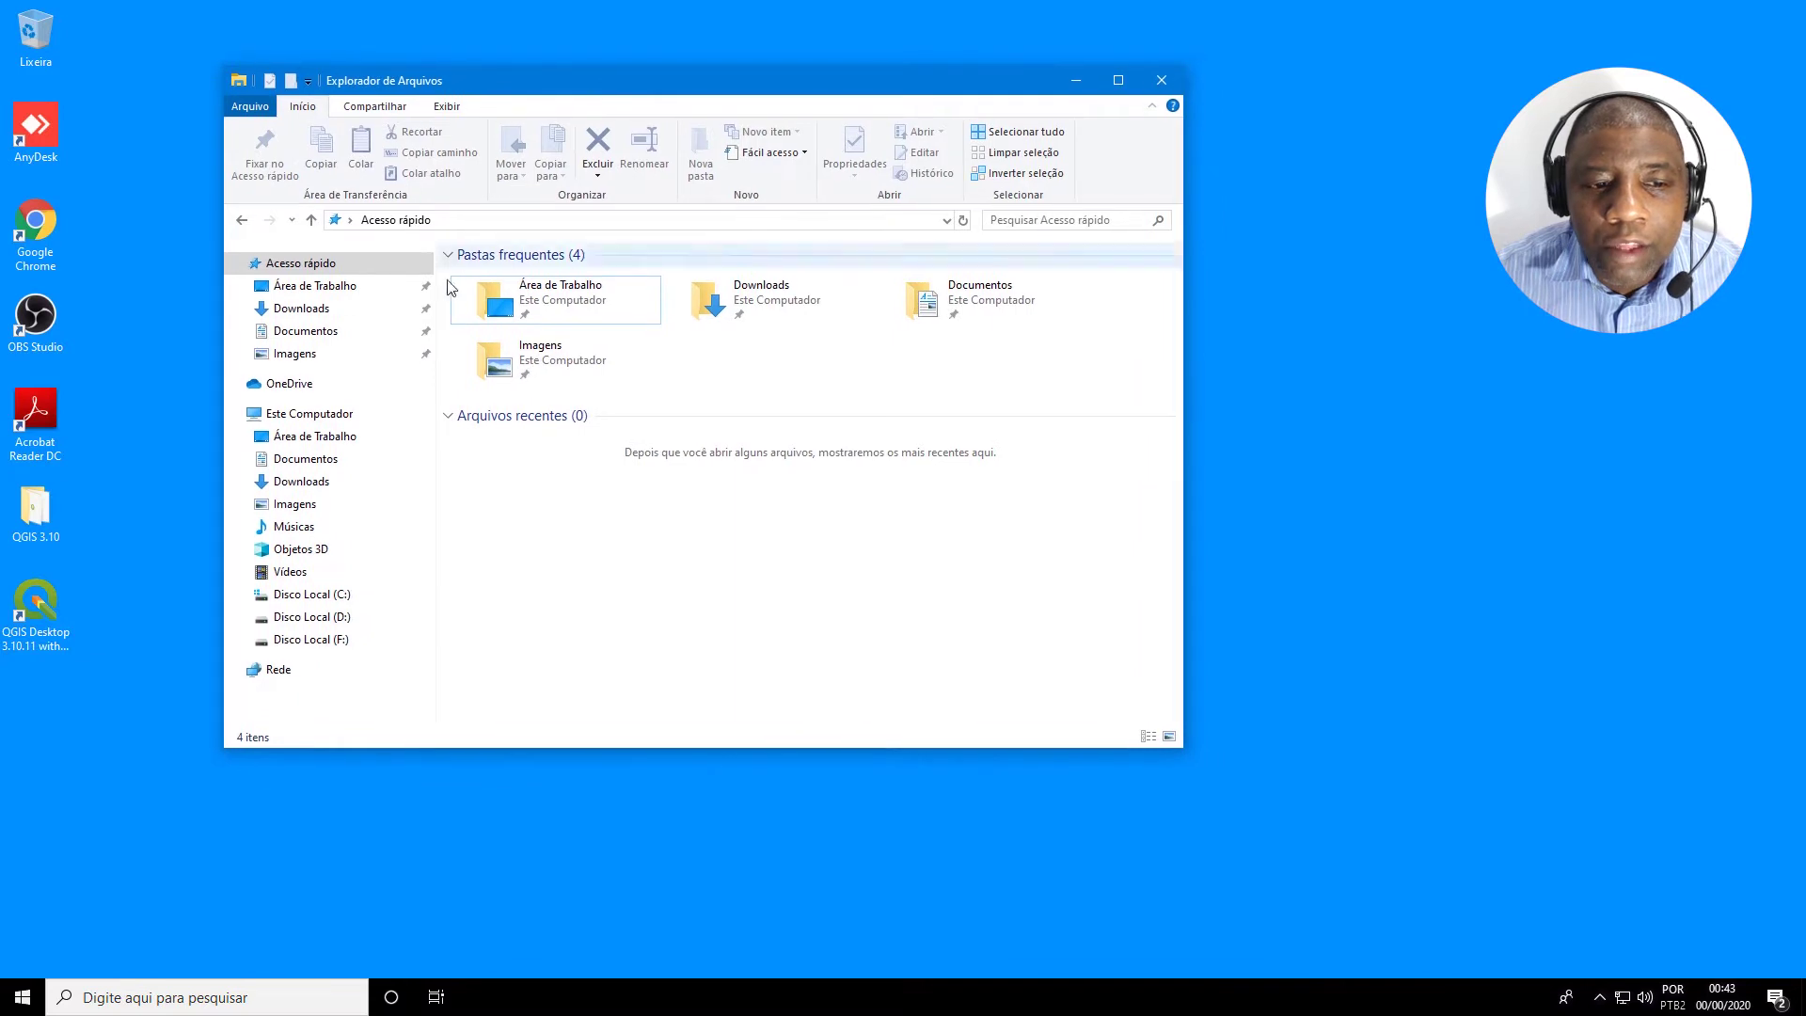
{"action": "left_click", "coordinate": [334, 598]}
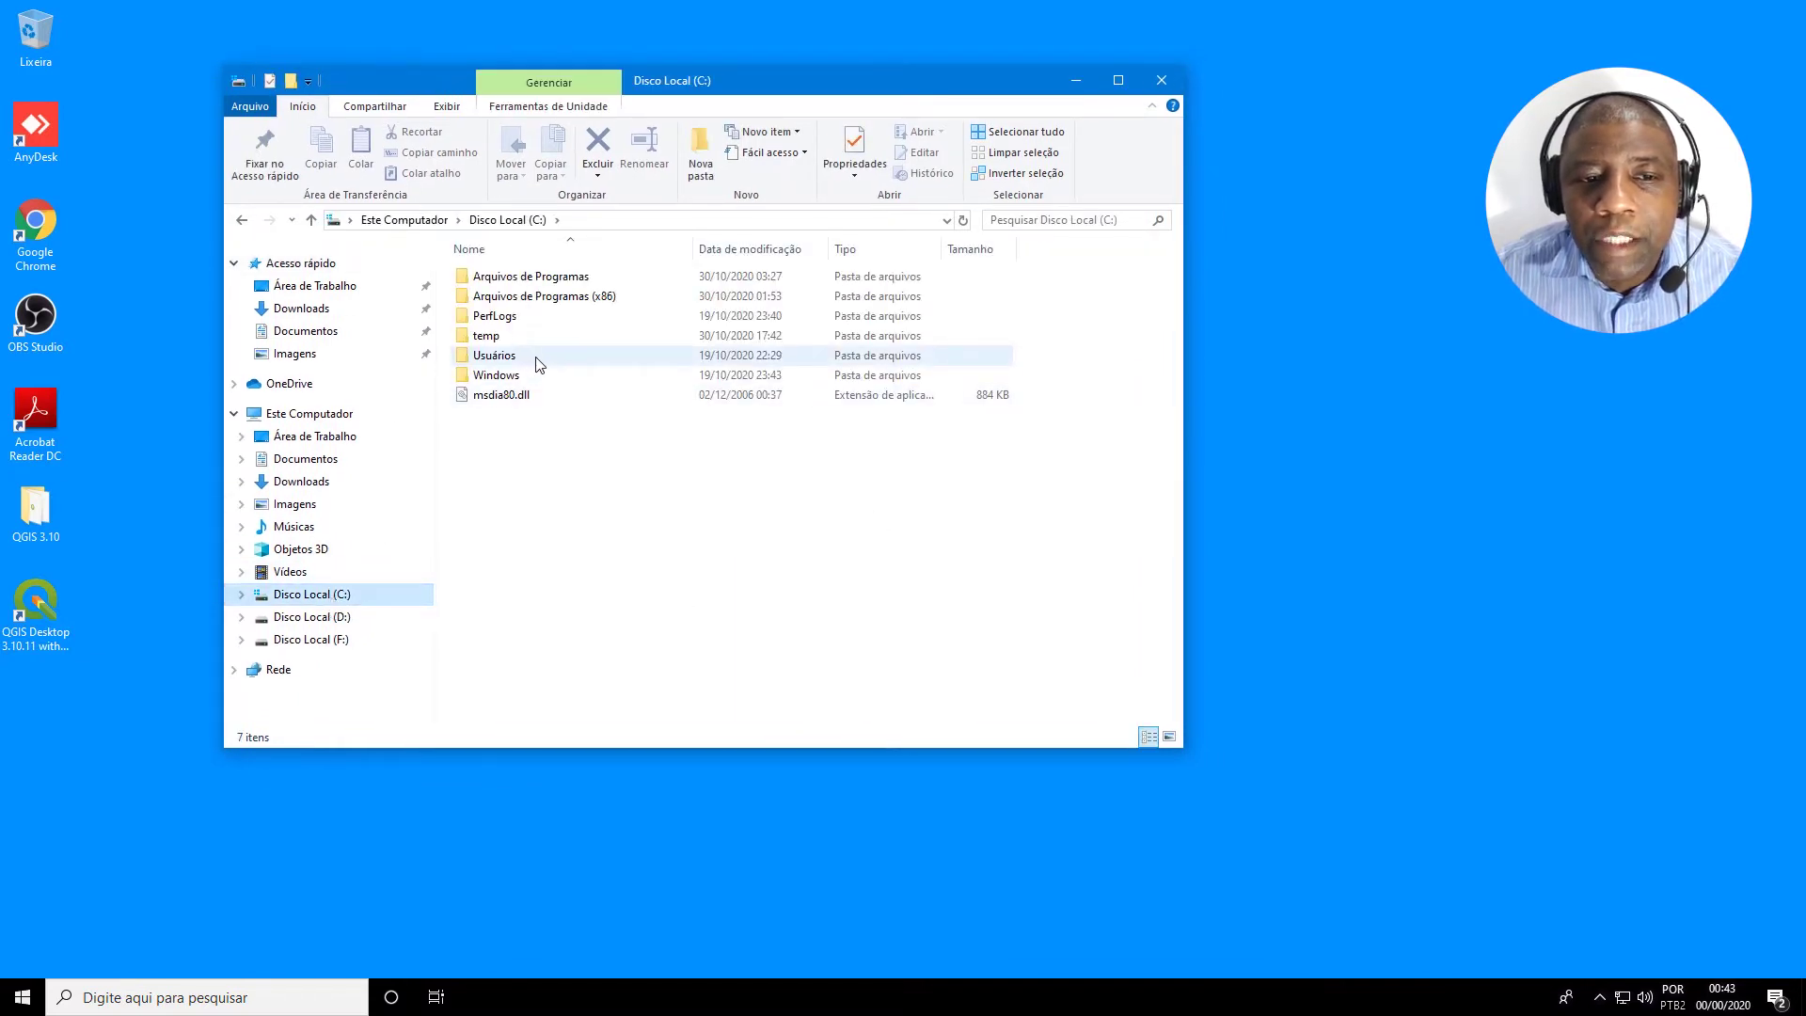
{"action": "mouse_move", "coordinate": [539, 365]}
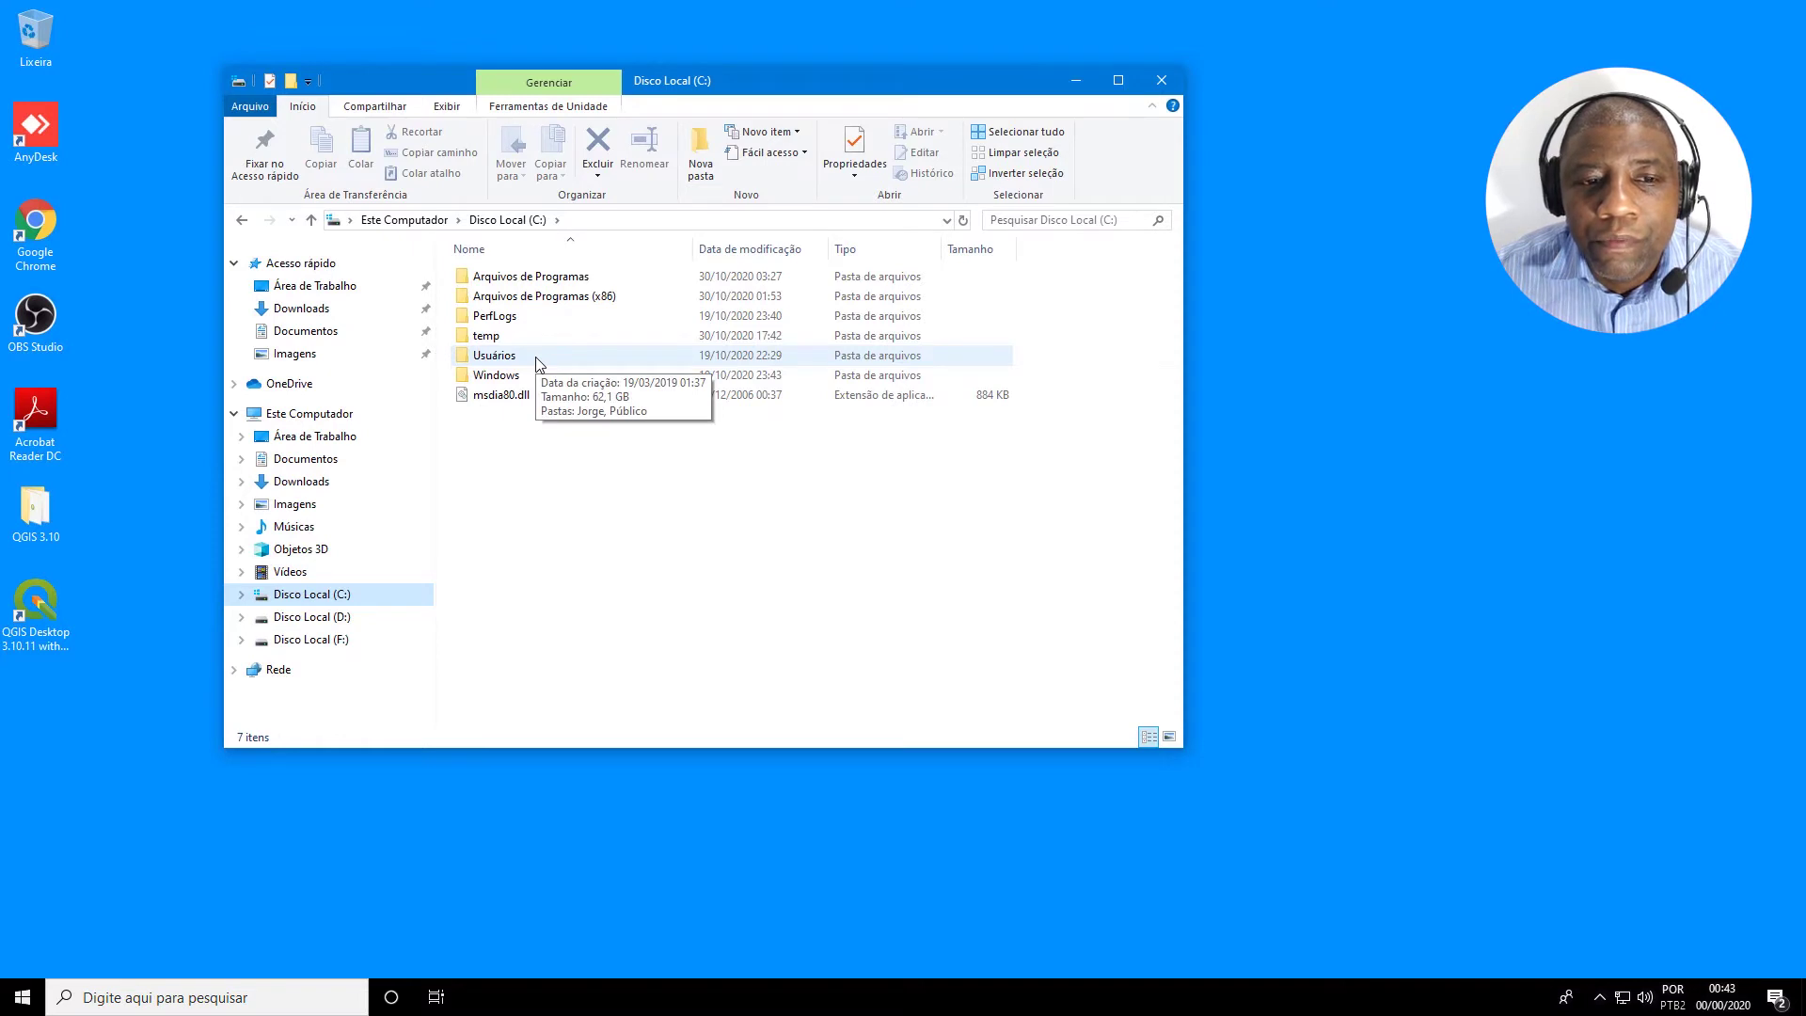
{"action": "left_click", "coordinate": [539, 365]}
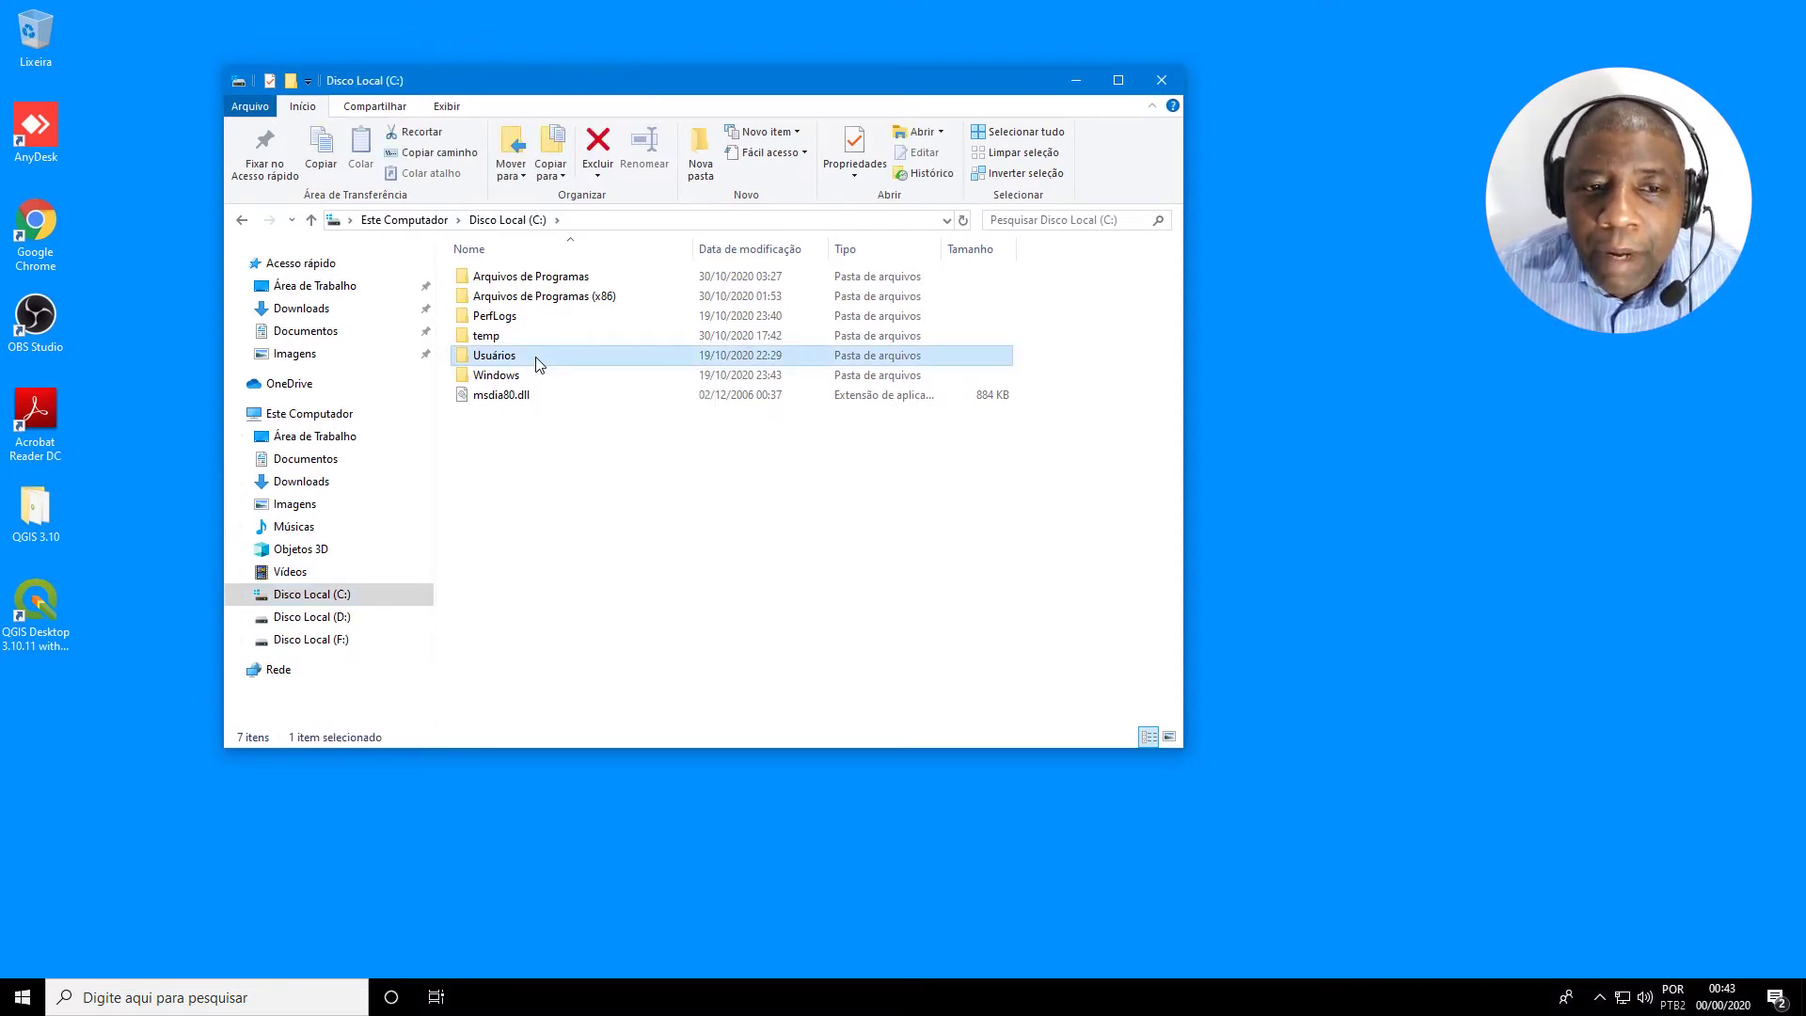
{"action": "double_click", "coordinate": [539, 365]}
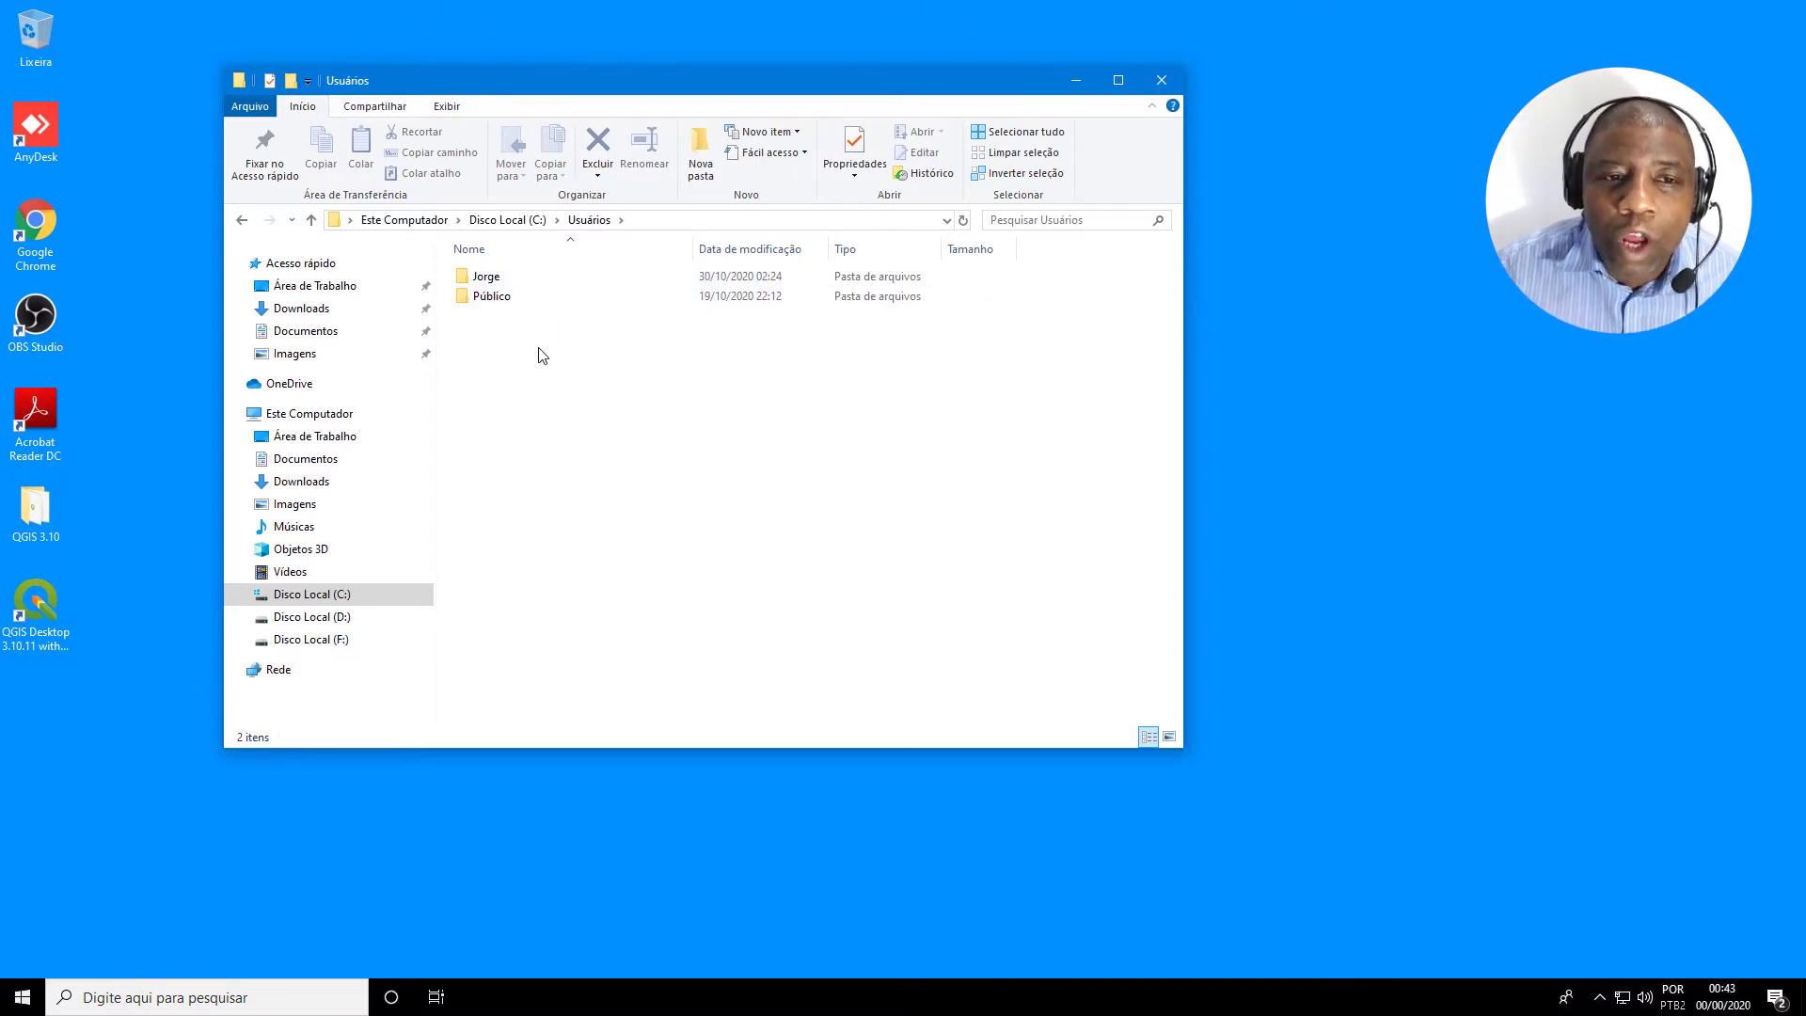
Examine the properties of the personal user profile folder in Usuários, and minimize File Explorer.
{"action": "left_click", "coordinate": [495, 286]}
{"action": "right_click", "coordinate": [501, 286]}
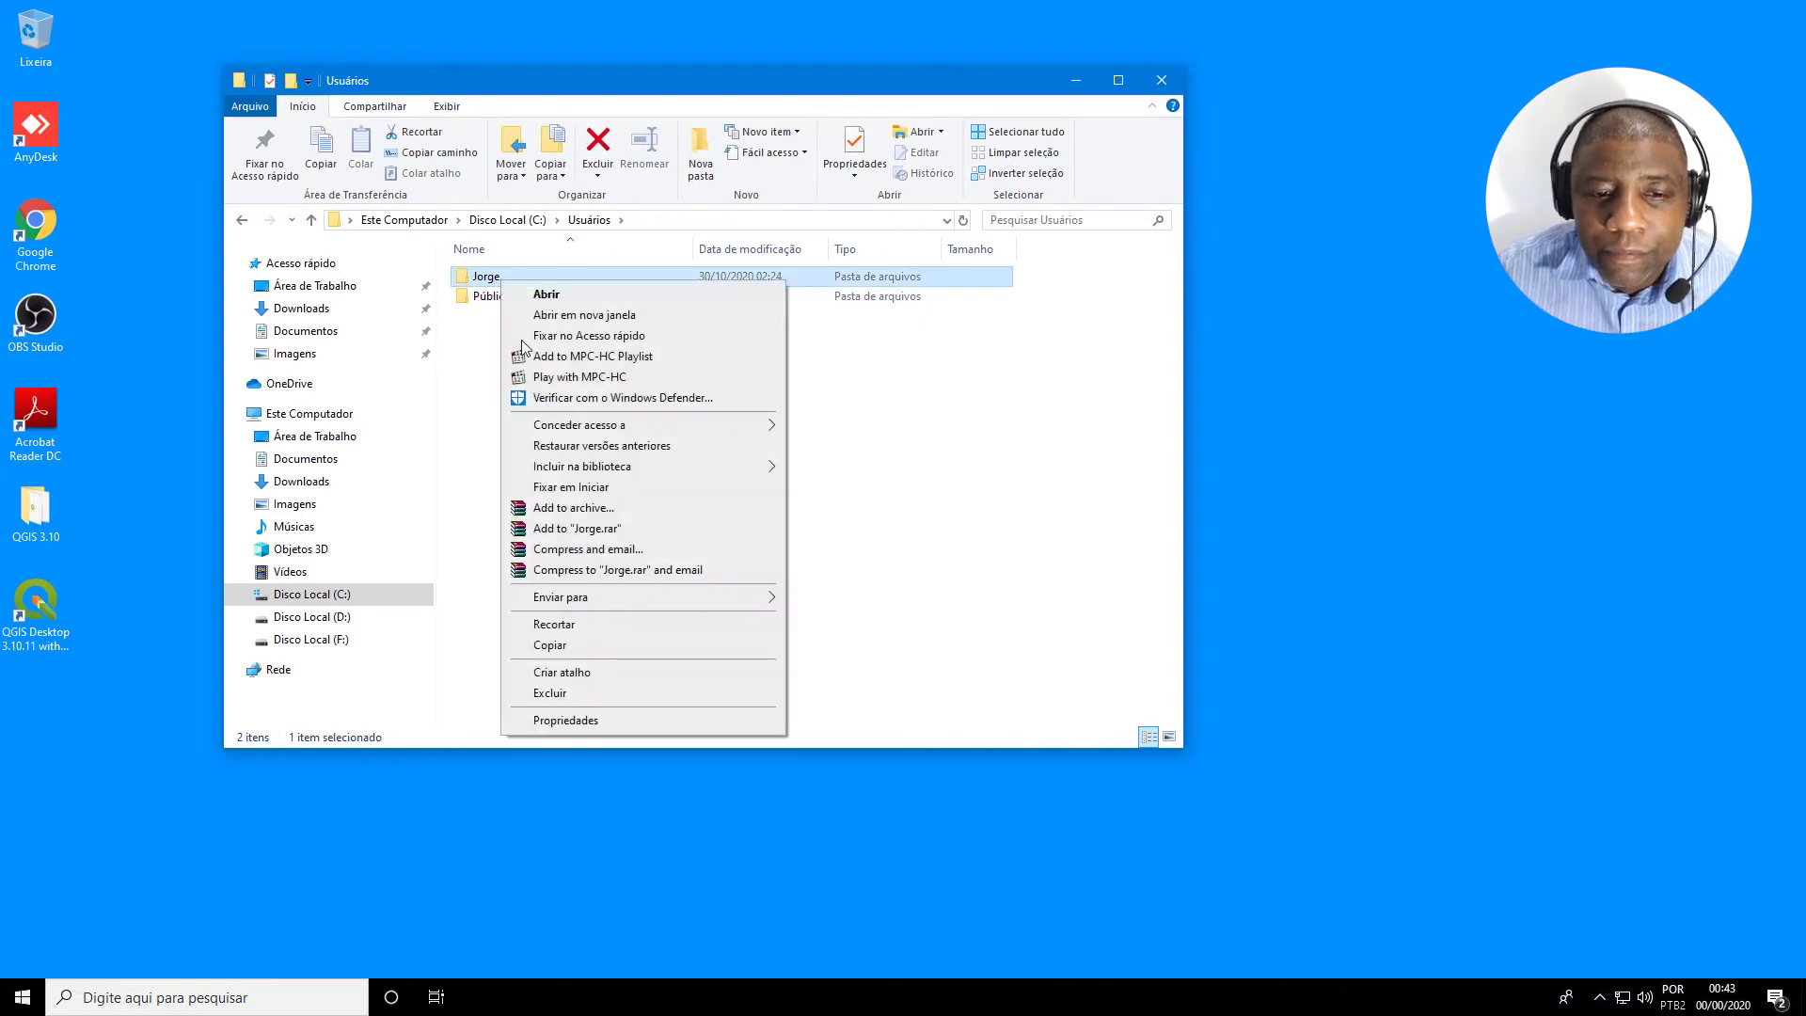
{"action": "left_click", "coordinate": [626, 719]}
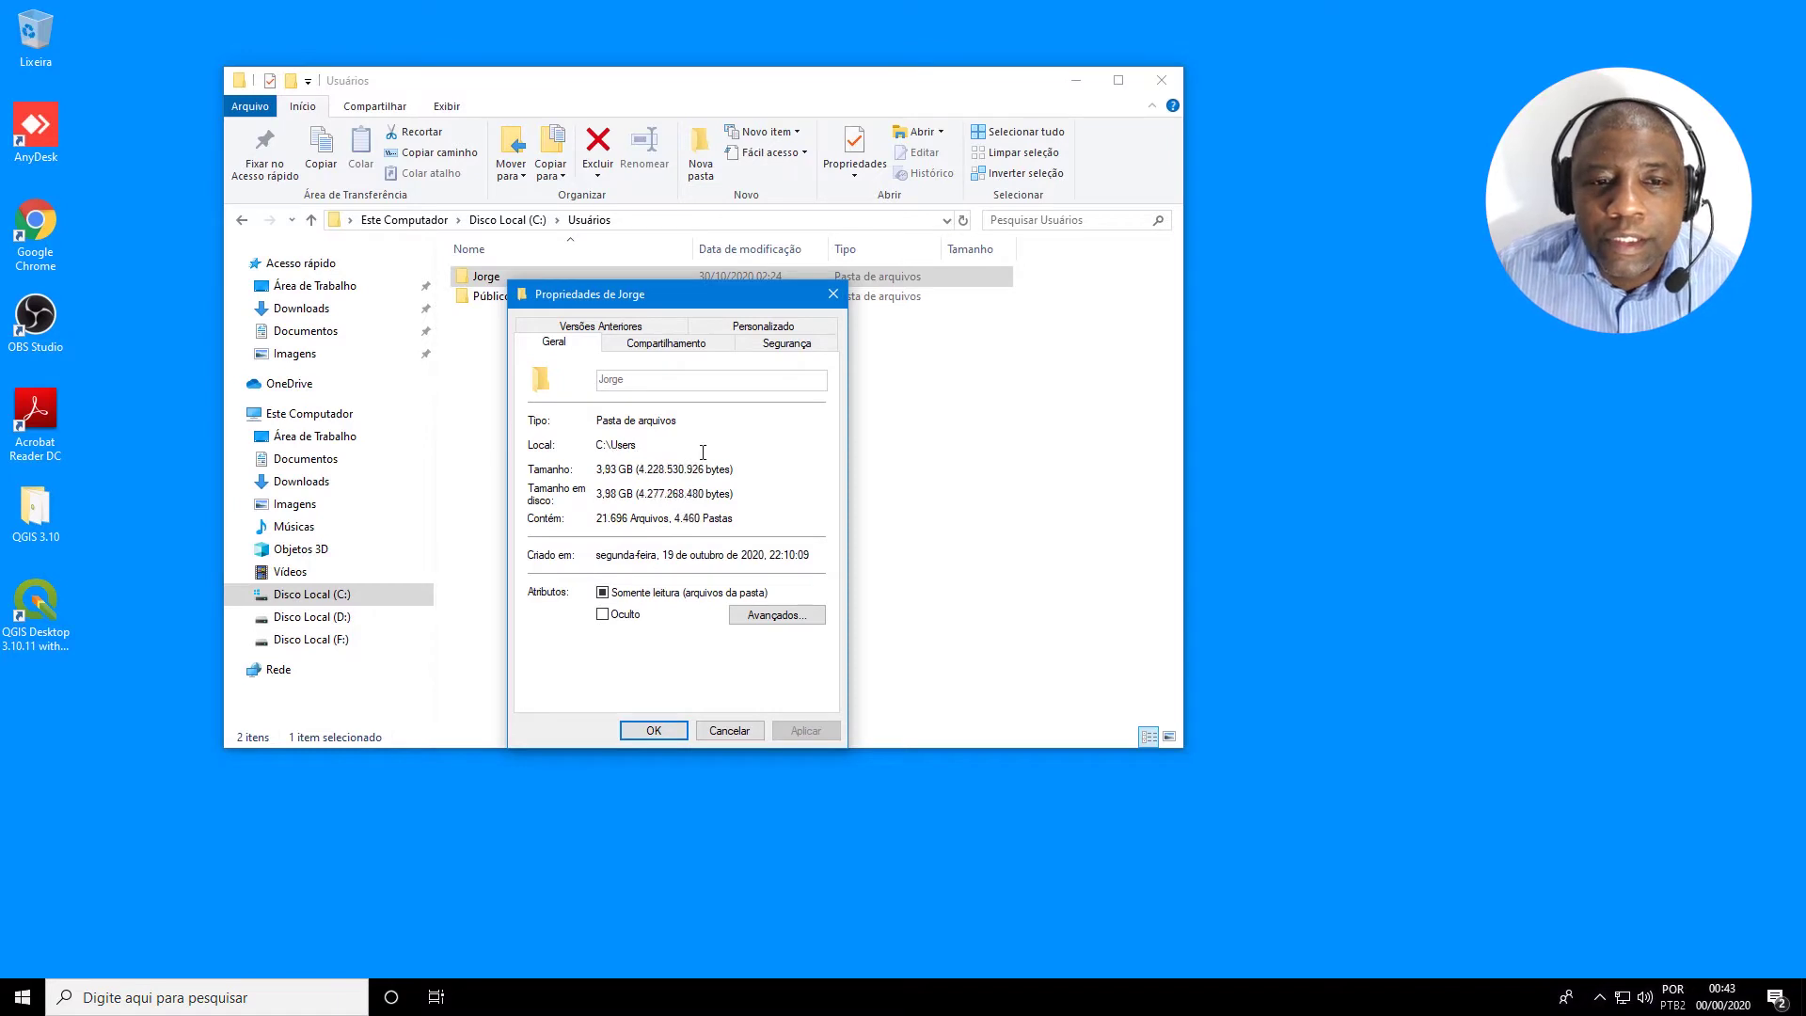
{"action": "left_click_drag", "start_coordinate": [688, 293], "coordinate": [746, 227]}
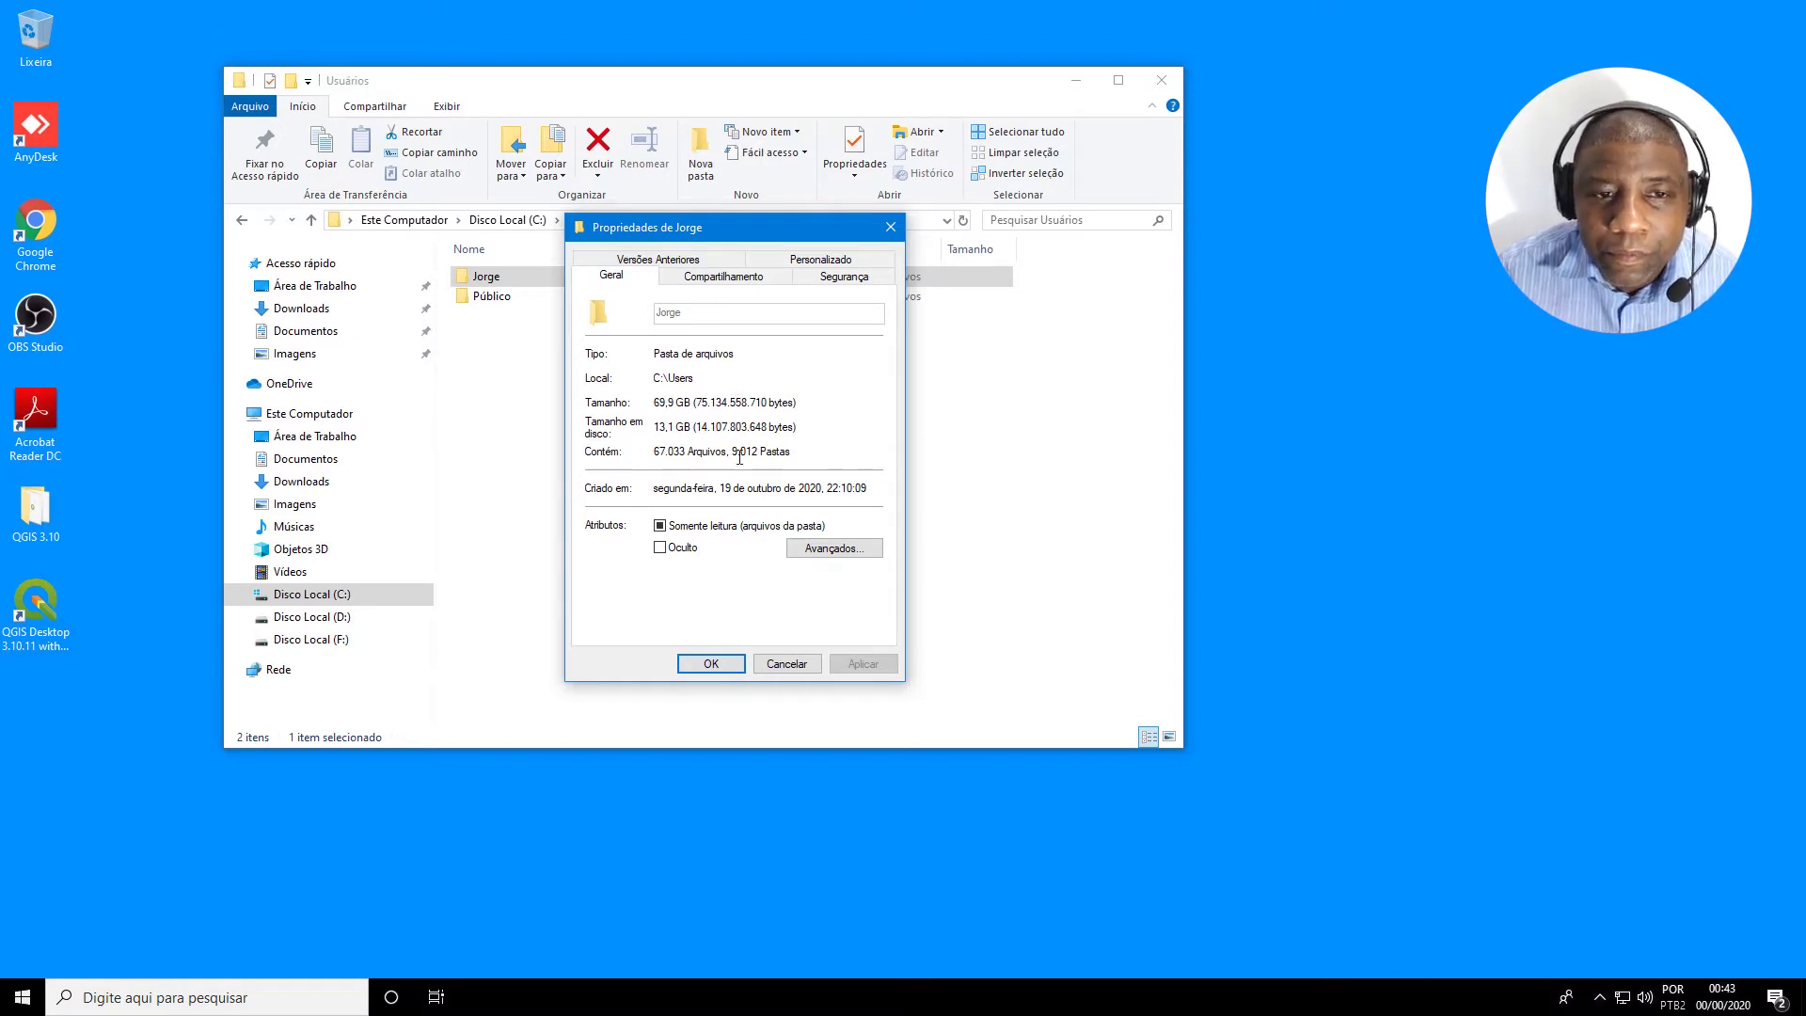
{"action": "left_click", "coordinate": [887, 228]}
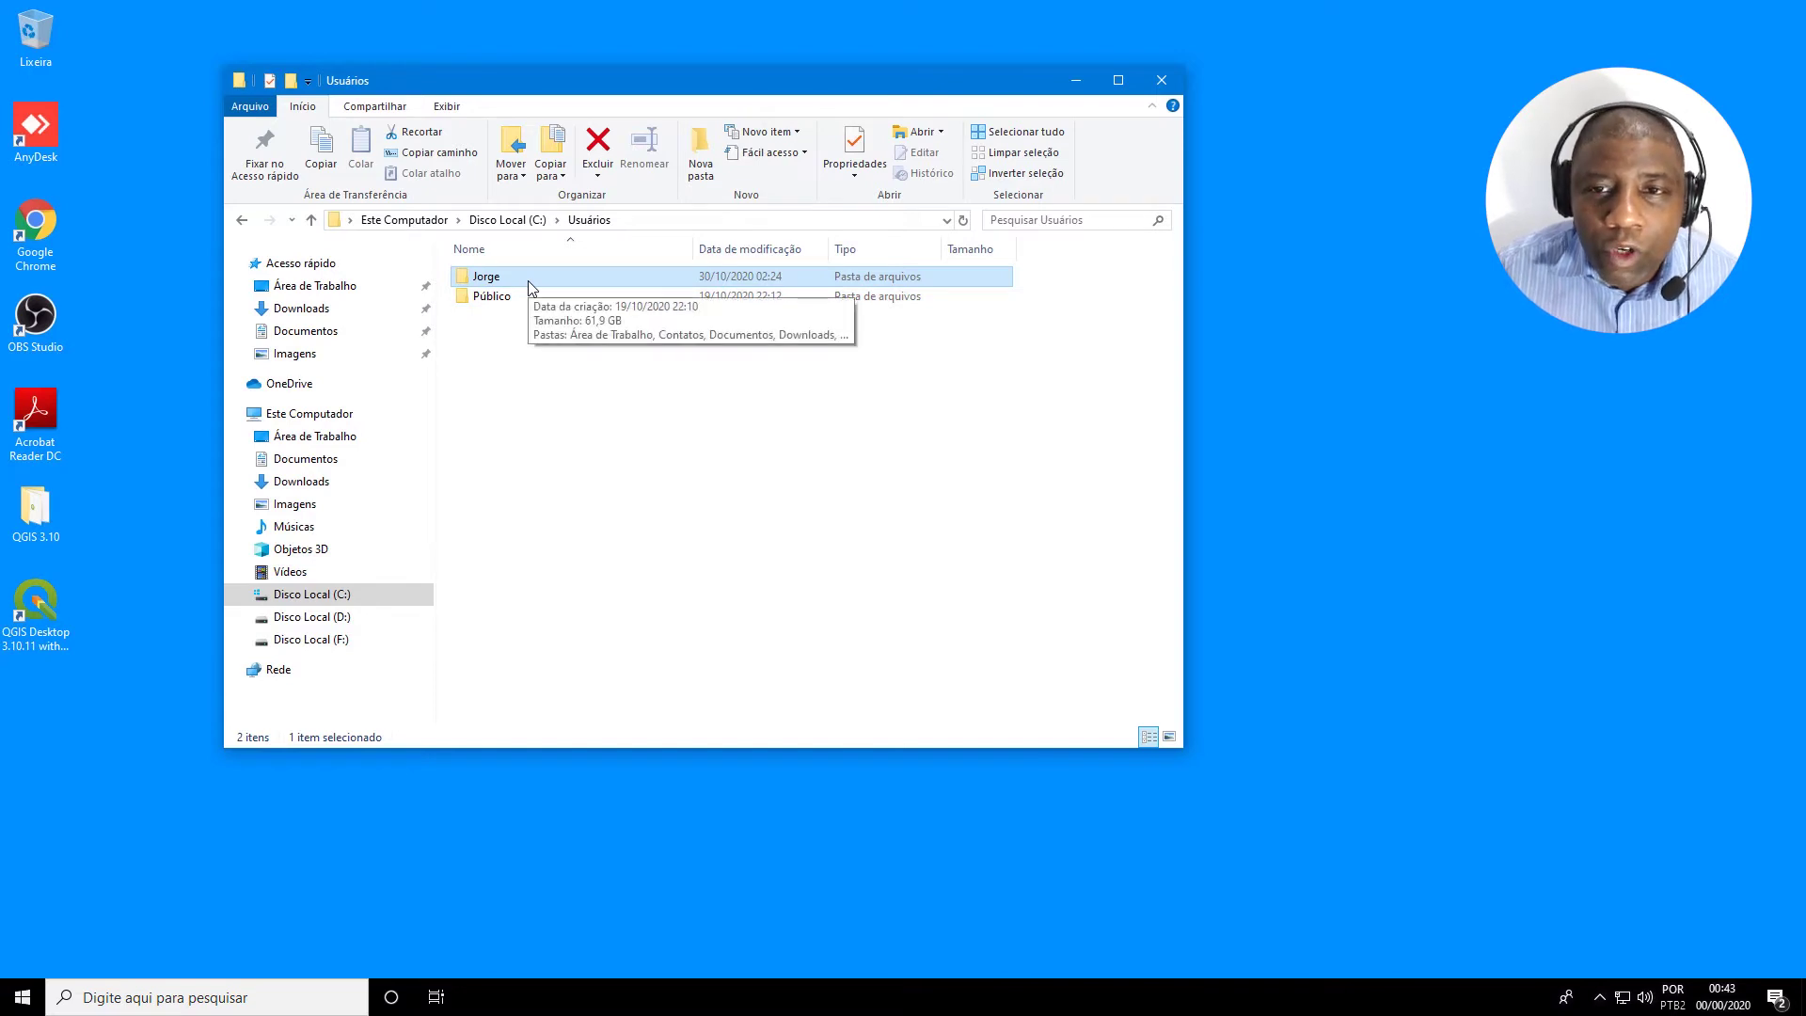
{"action": "left_click", "coordinate": [1075, 79]}
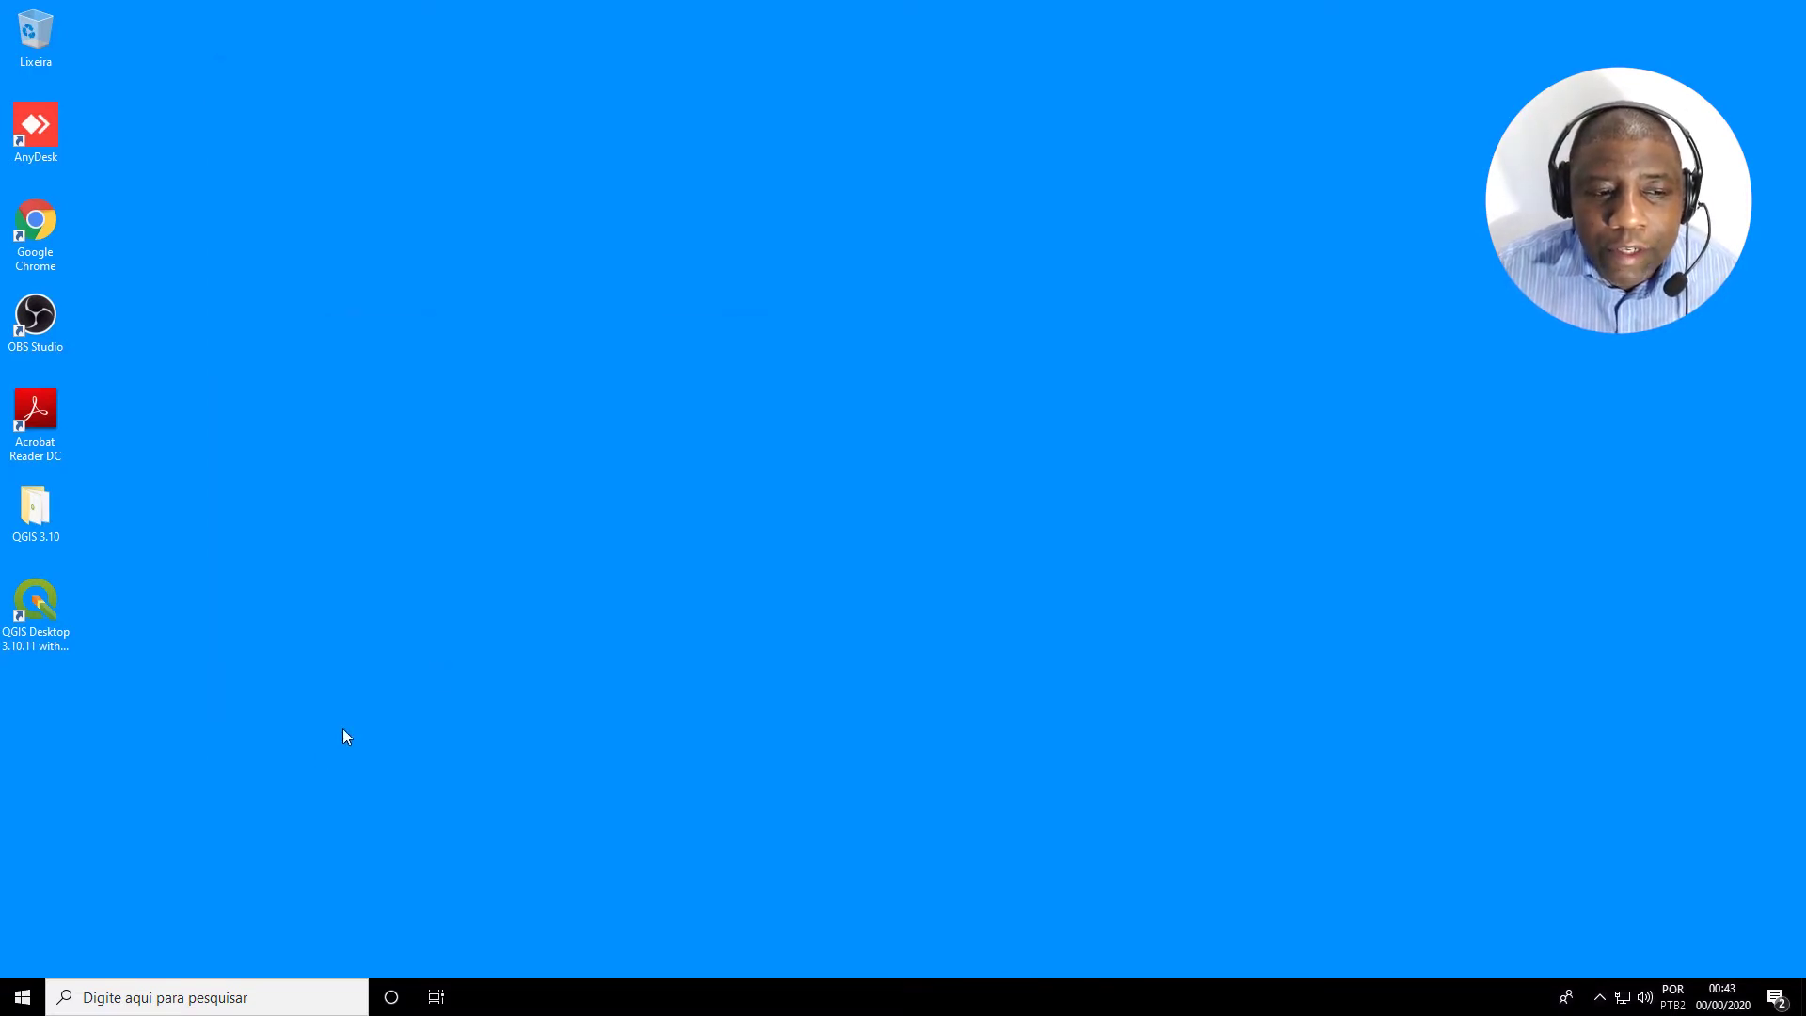
Open Contas de Usuário in the Painel de Controle.
{"action": "key", "text": "super"}
{"action": "type", "text": "p"}
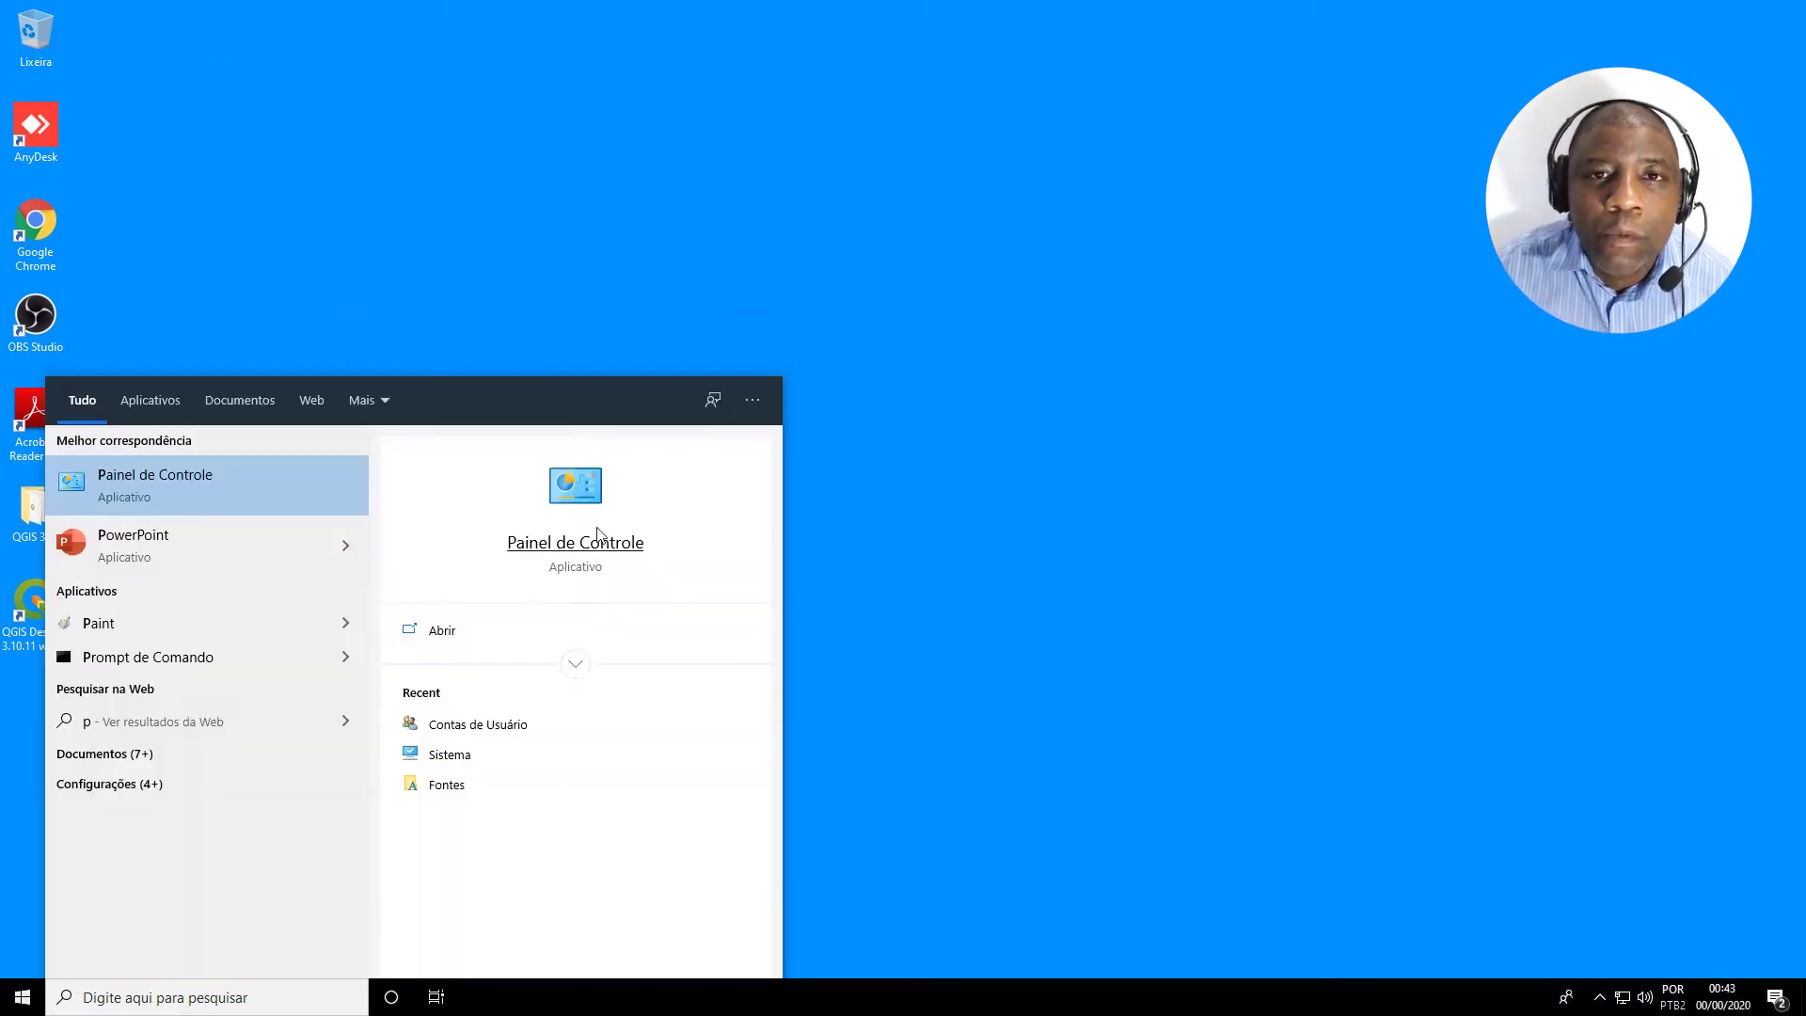
{"action": "left_click", "coordinate": [596, 550]}
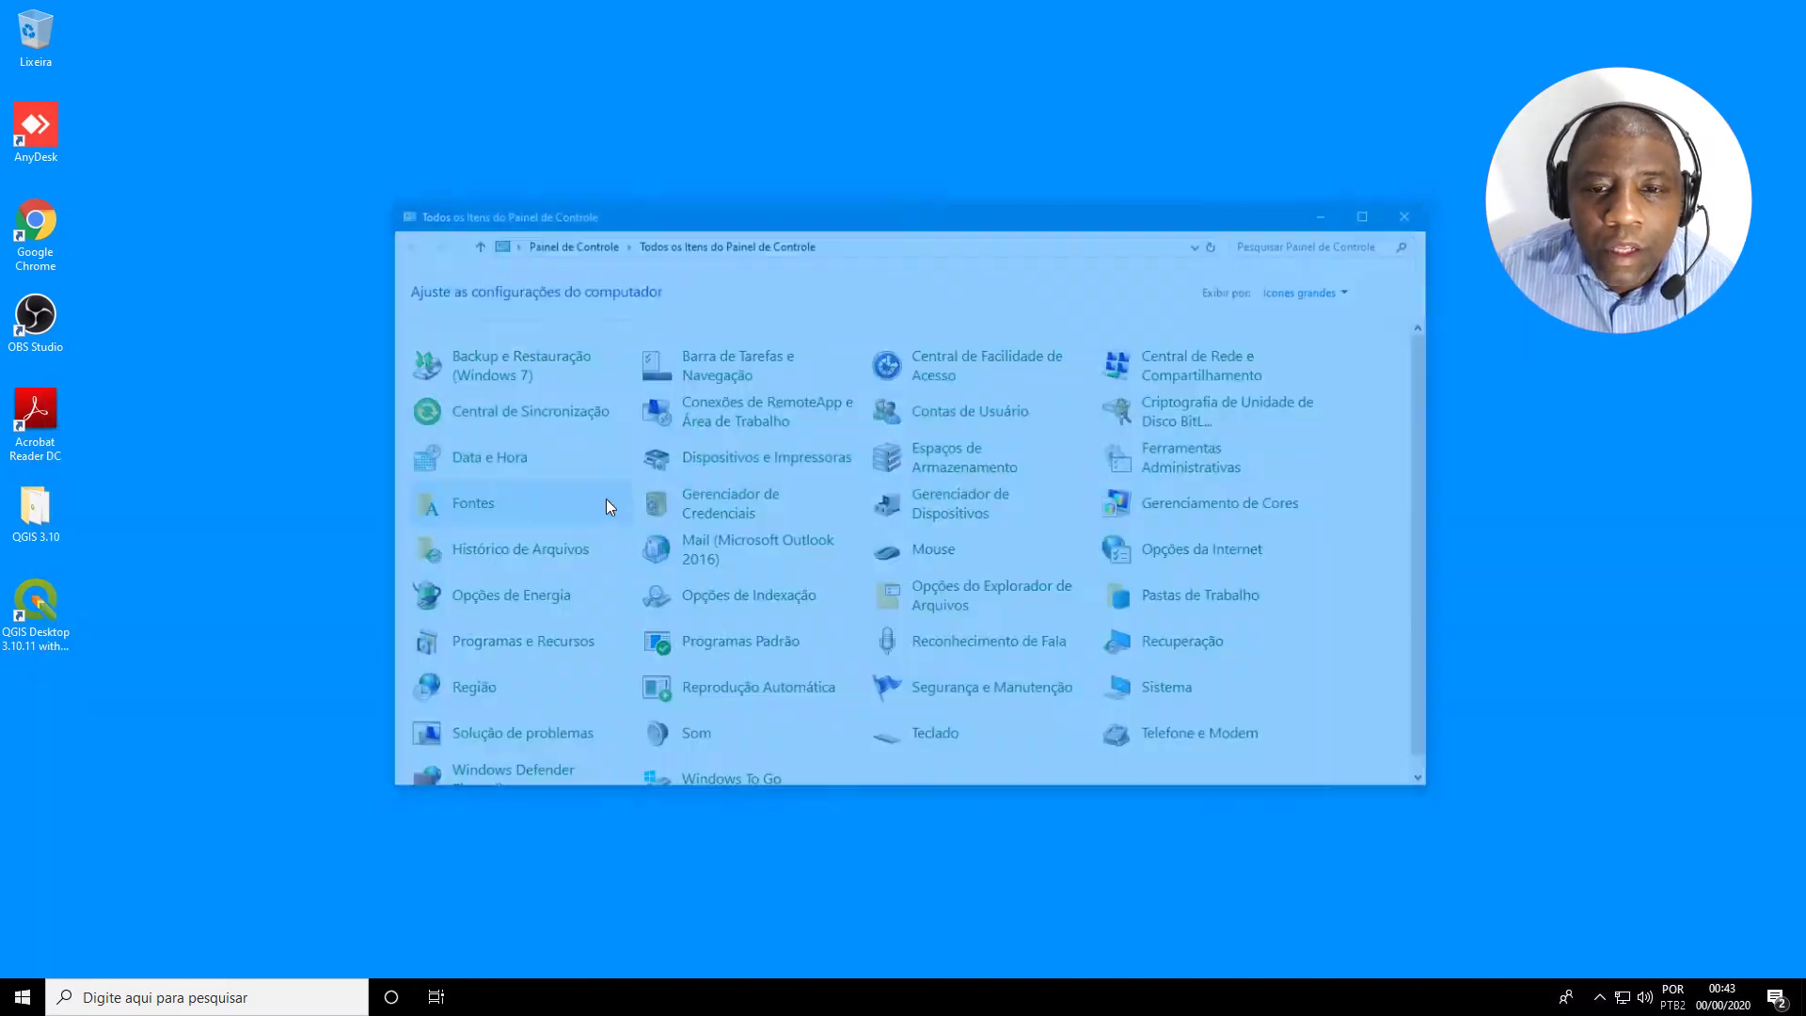
{"action": "left_click", "coordinate": [941, 419]}
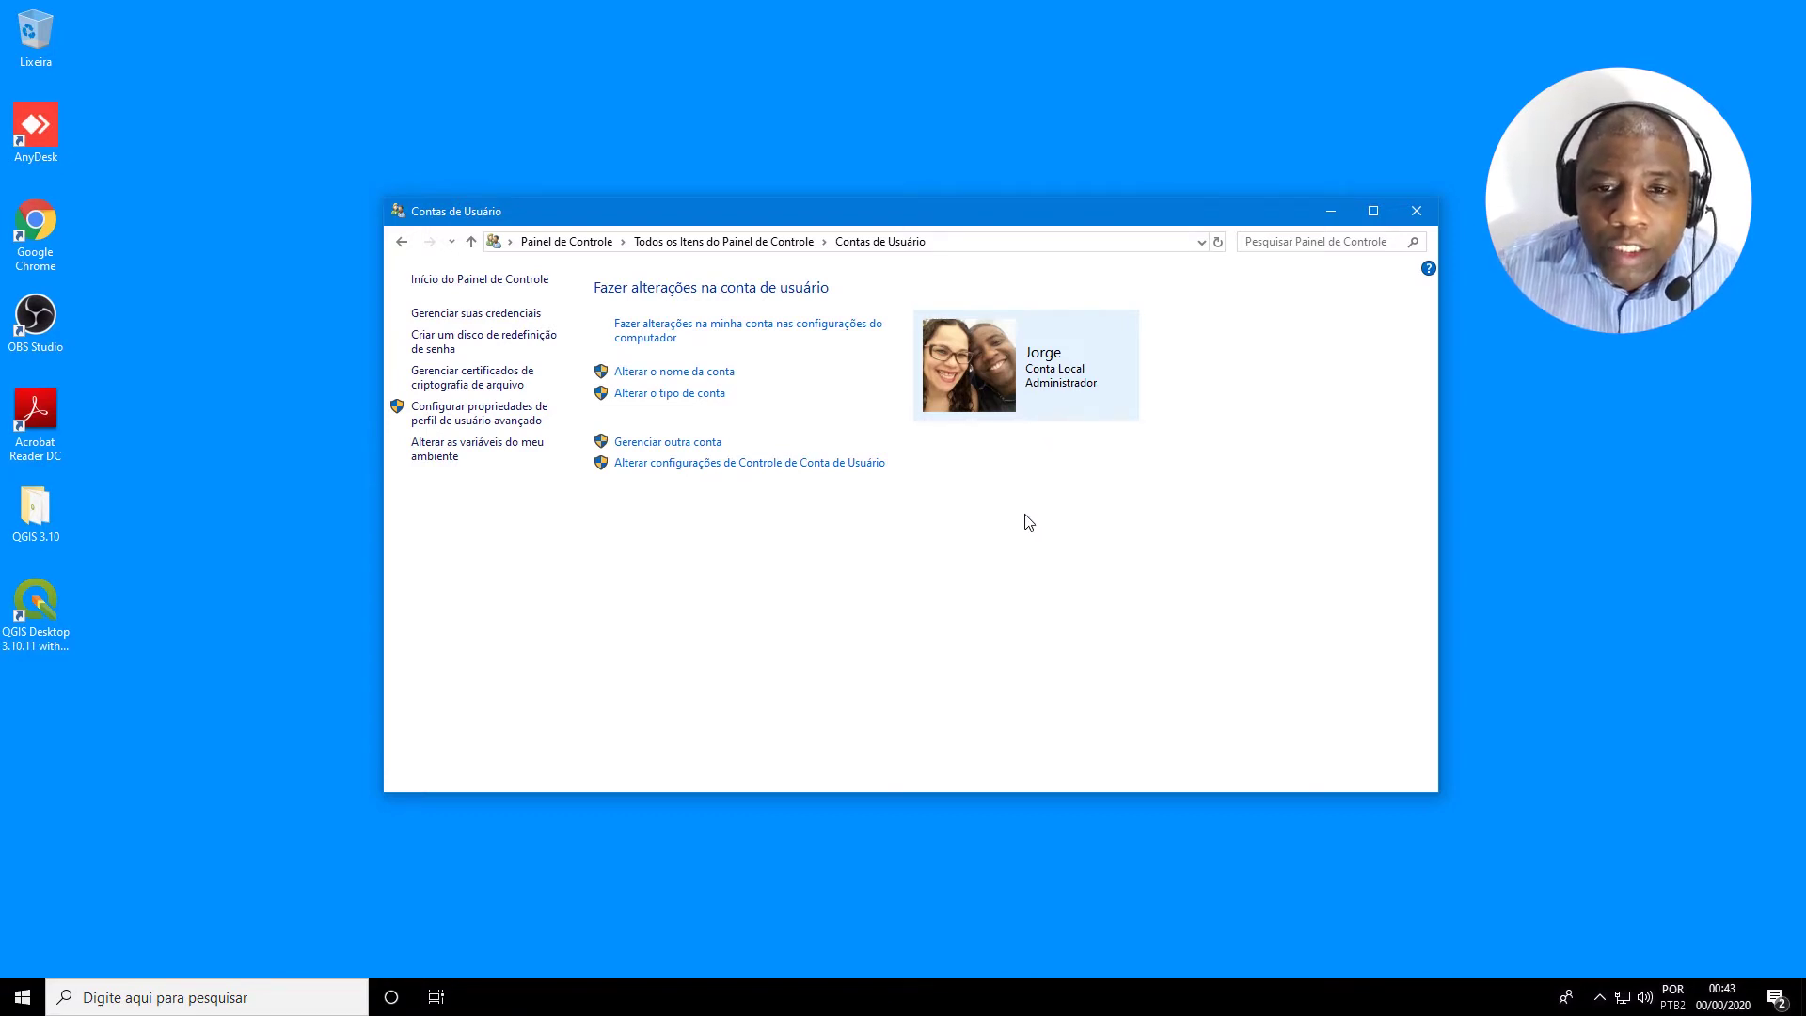
{"action": "left_click_drag", "start_coordinate": [941, 215], "coordinate": [732, 167]}
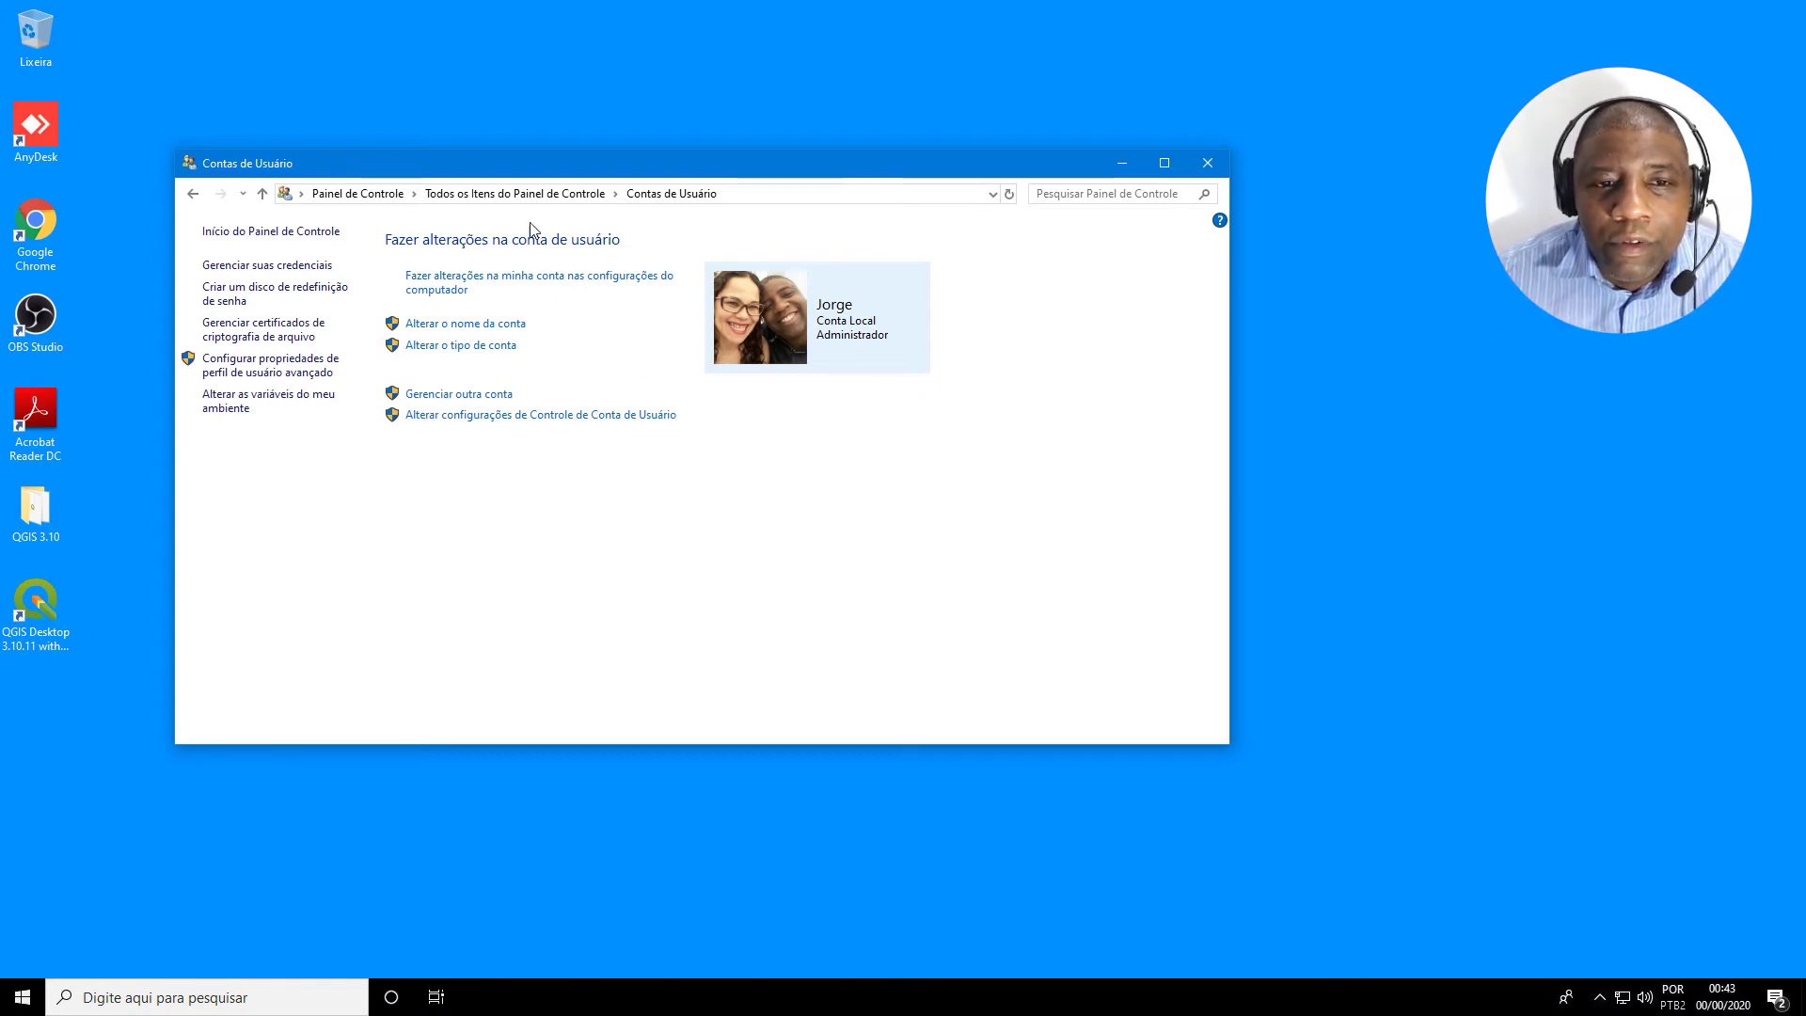
{"action": "left_click", "coordinate": [194, 192]}
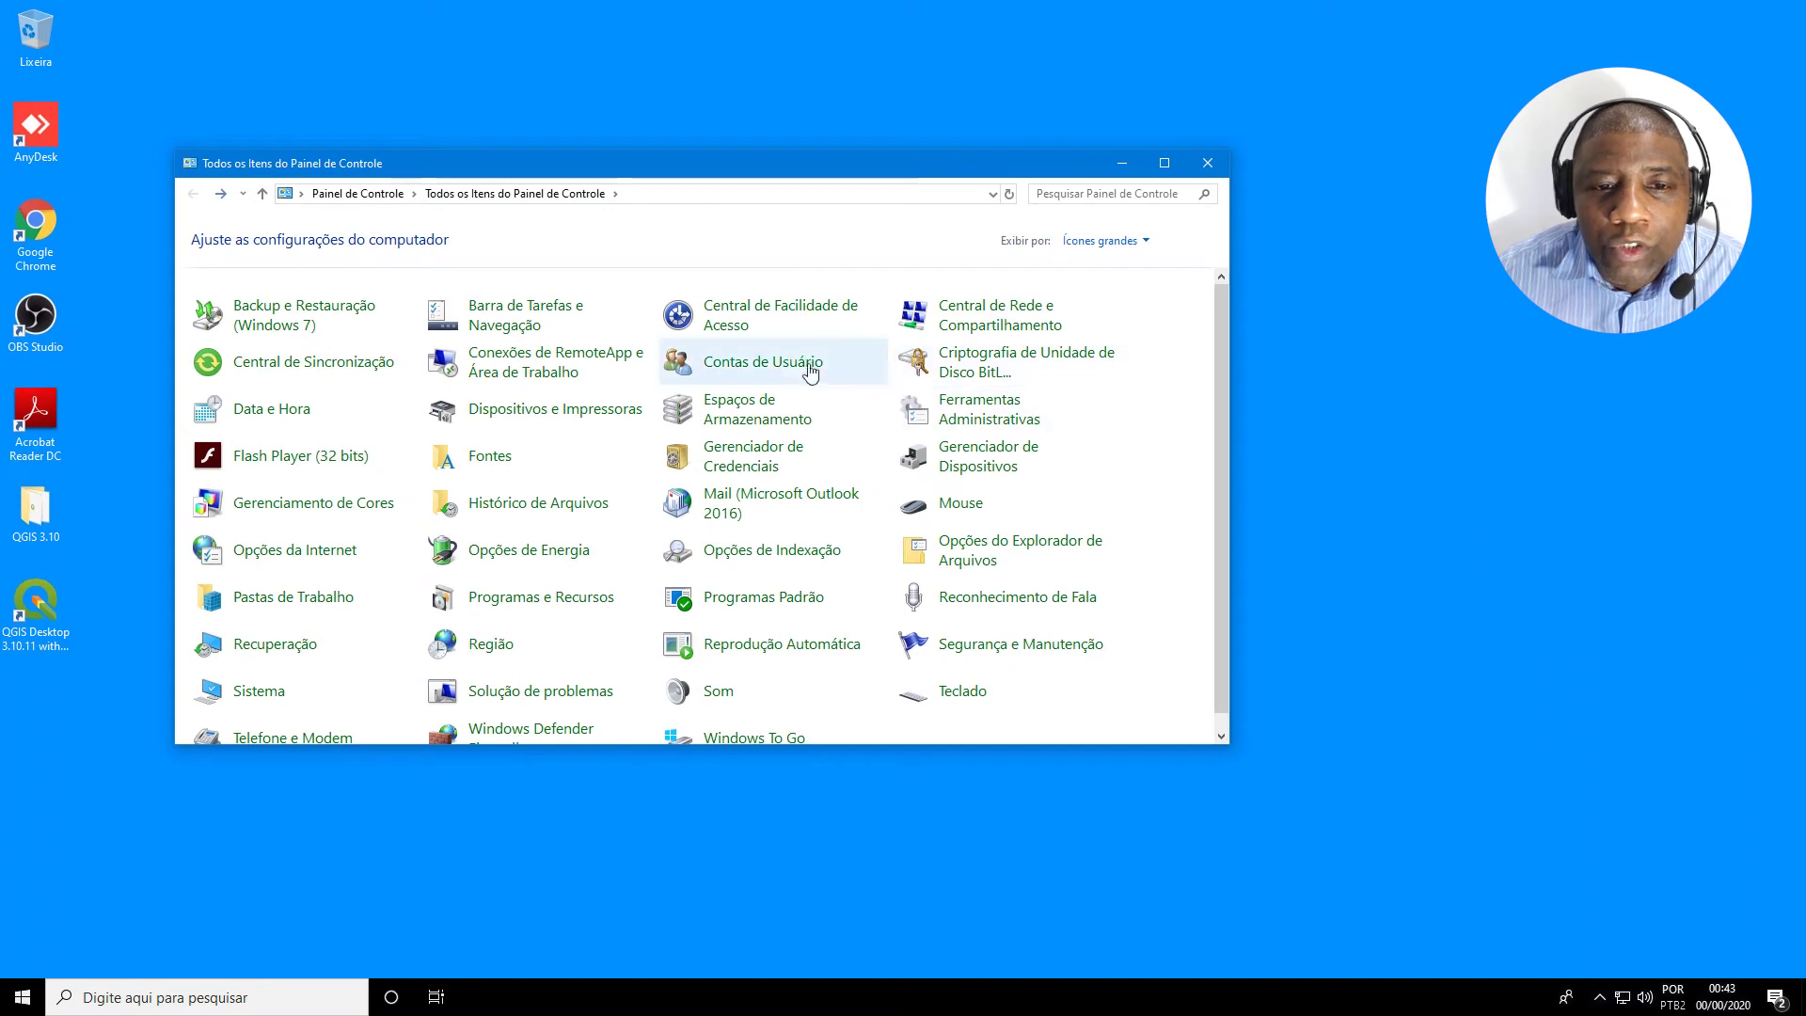
{"action": "left_click", "coordinate": [784, 376]}
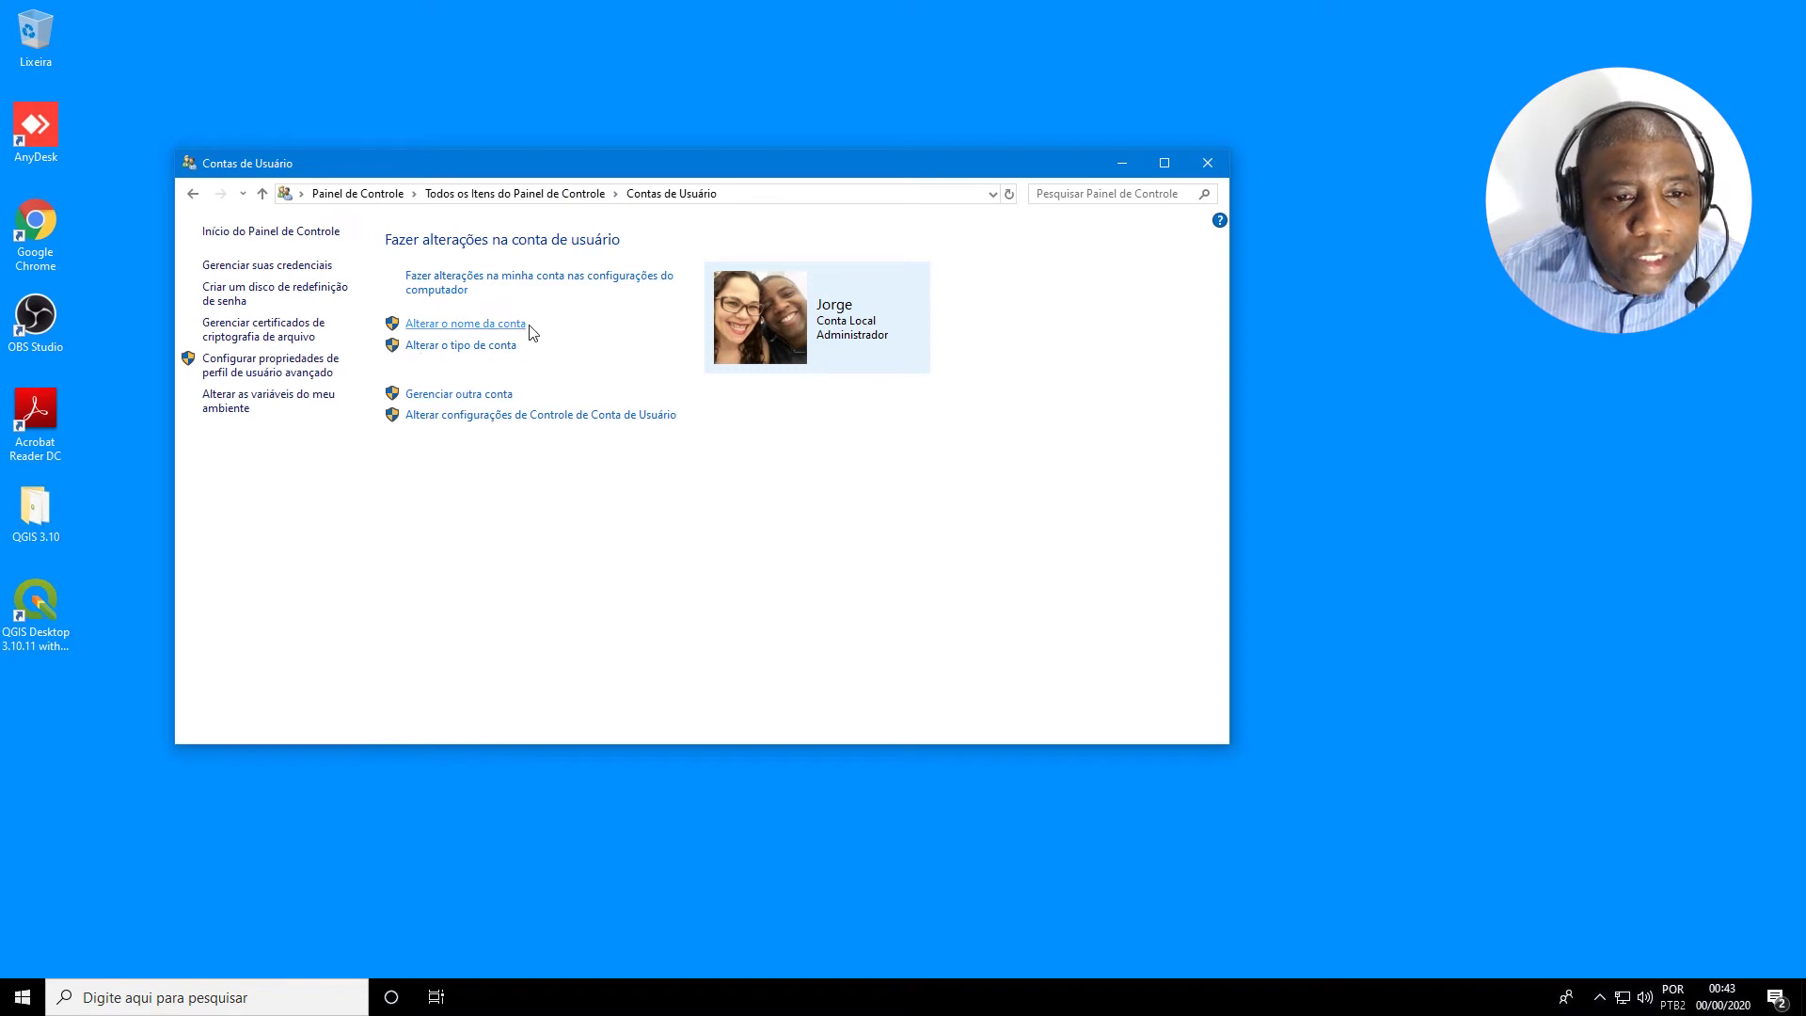
Go through managing another account to the Família e outros usuários settings for adding a new user.
{"action": "left_click", "coordinate": [471, 394]}
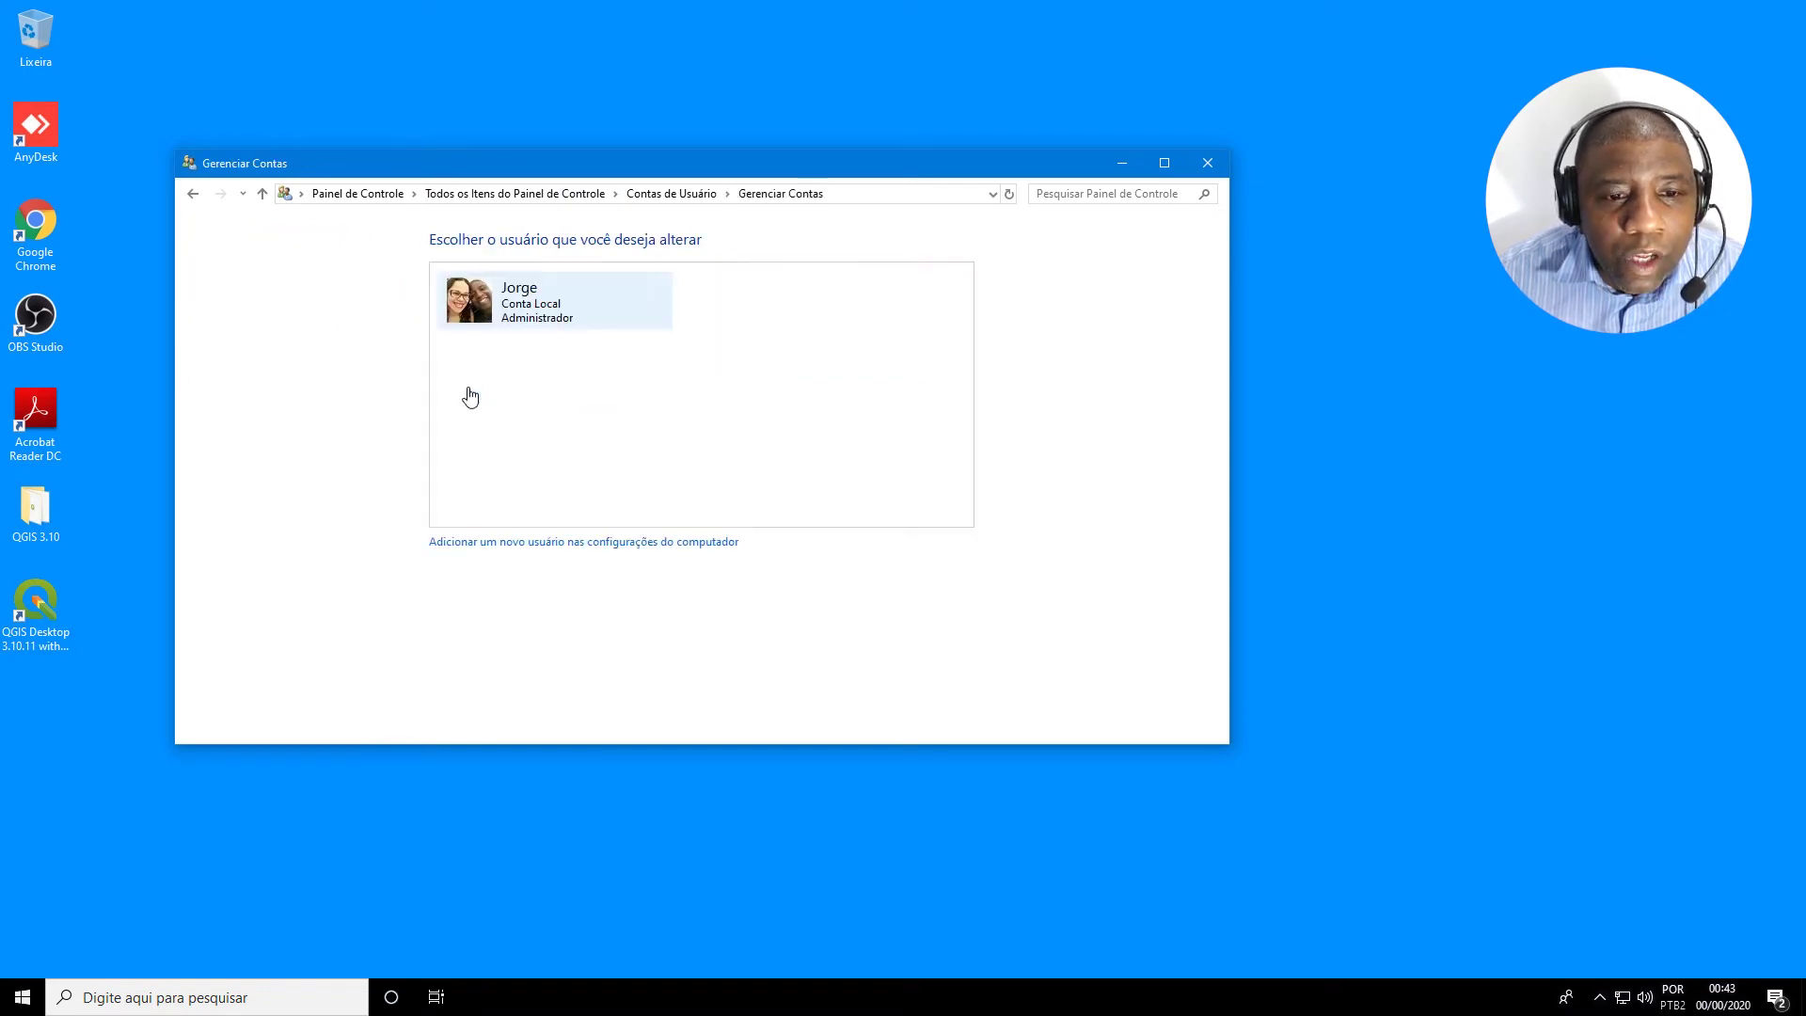
{"action": "left_click", "coordinate": [568, 554]}
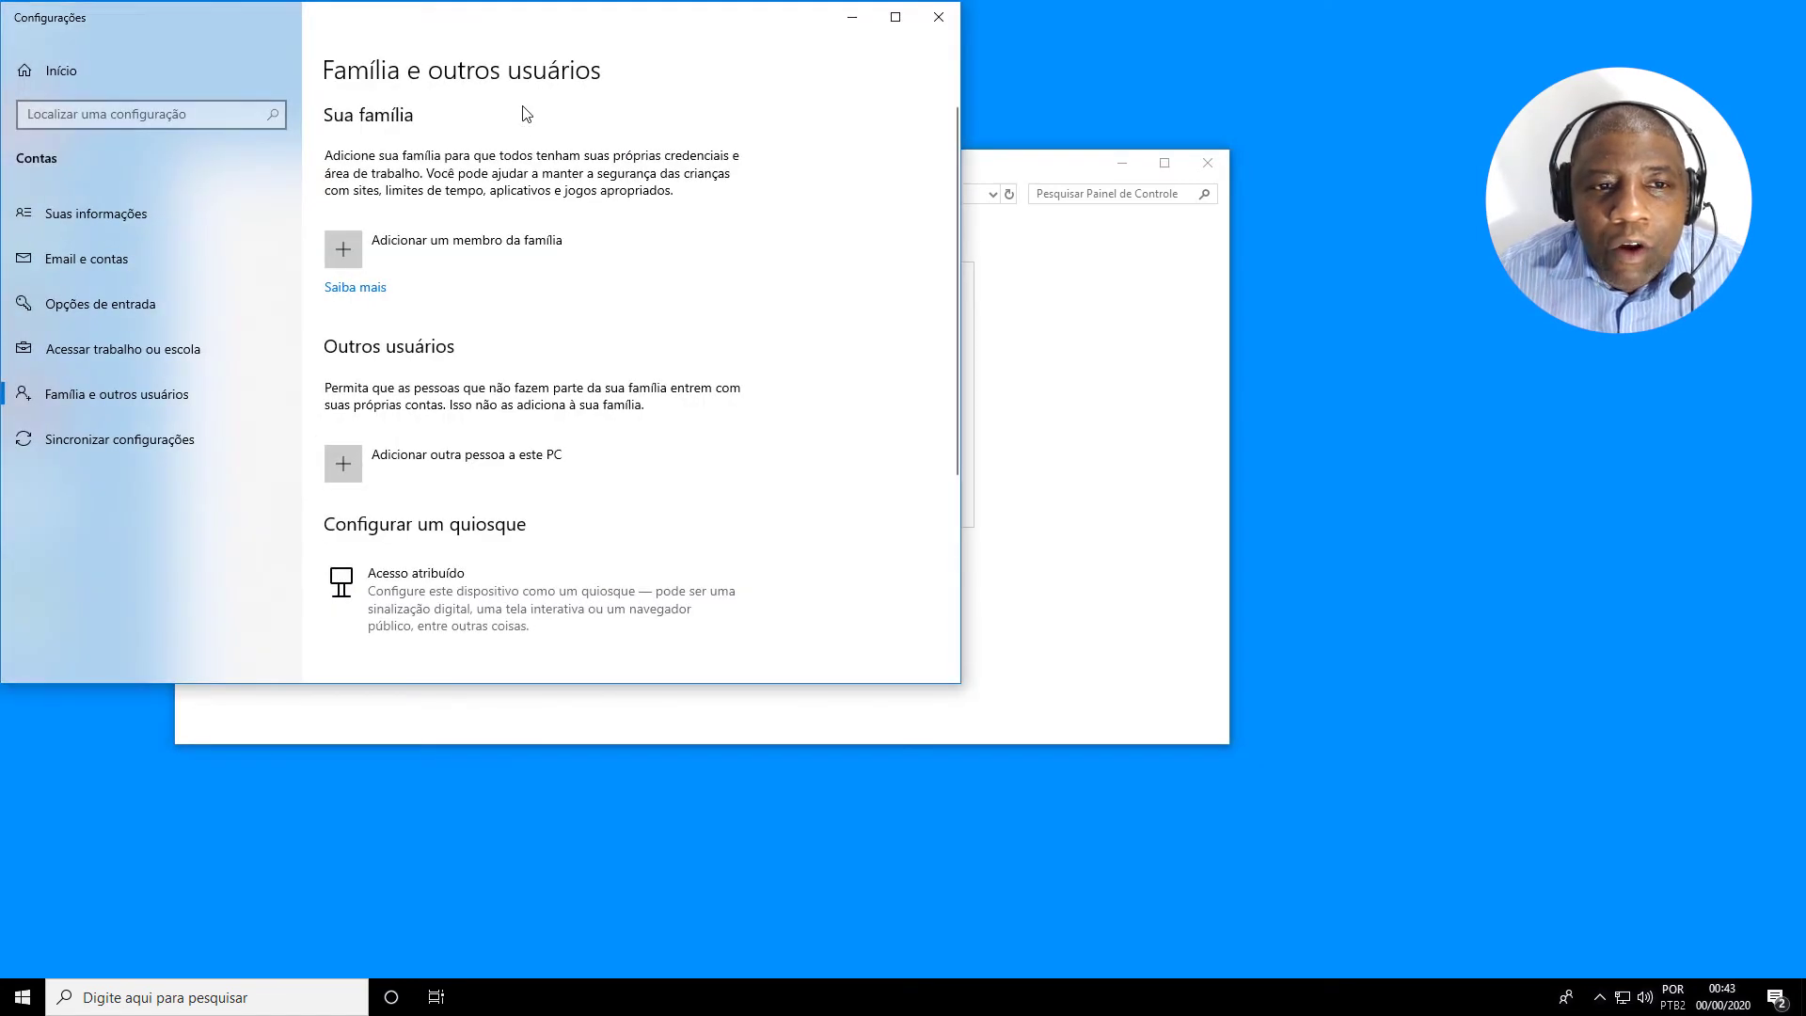
{"action": "left_click_drag", "start_coordinate": [544, 40], "coordinate": [886, 102]}
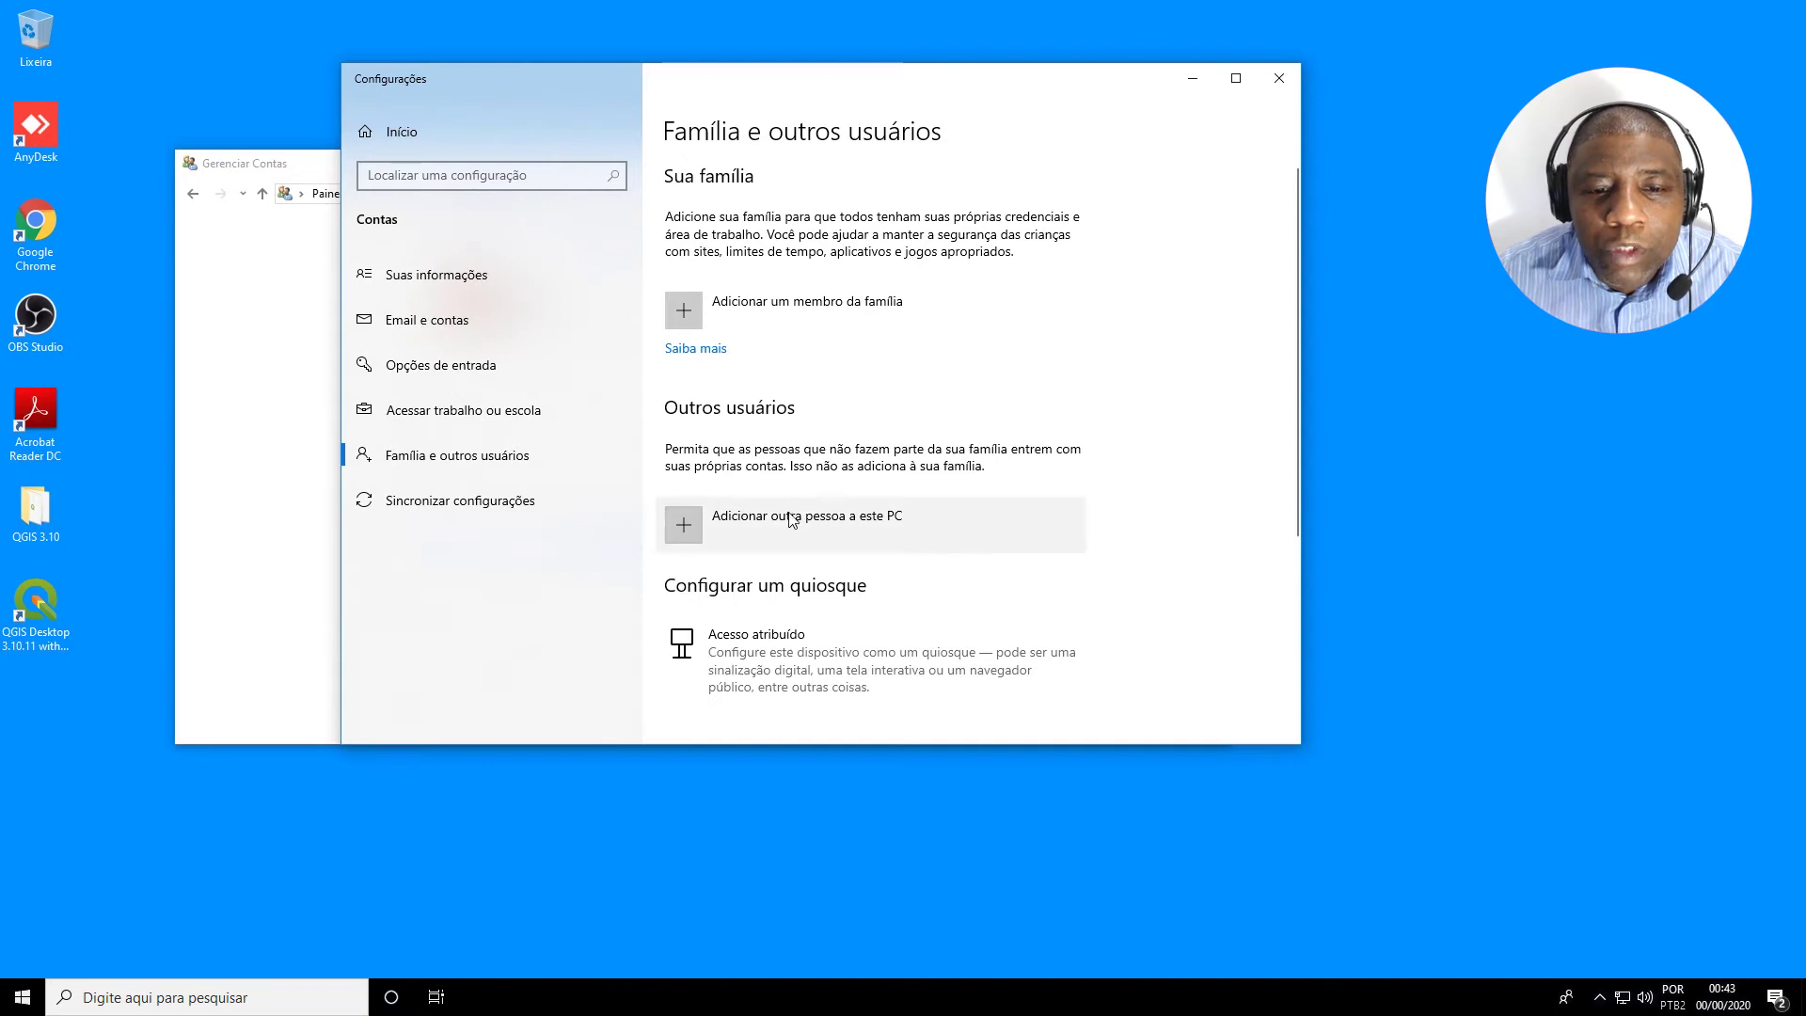
Add another person to this PC without a Microsoft account, entering the new user's name and leaving the password blank.
{"action": "left_click", "coordinate": [725, 533]}
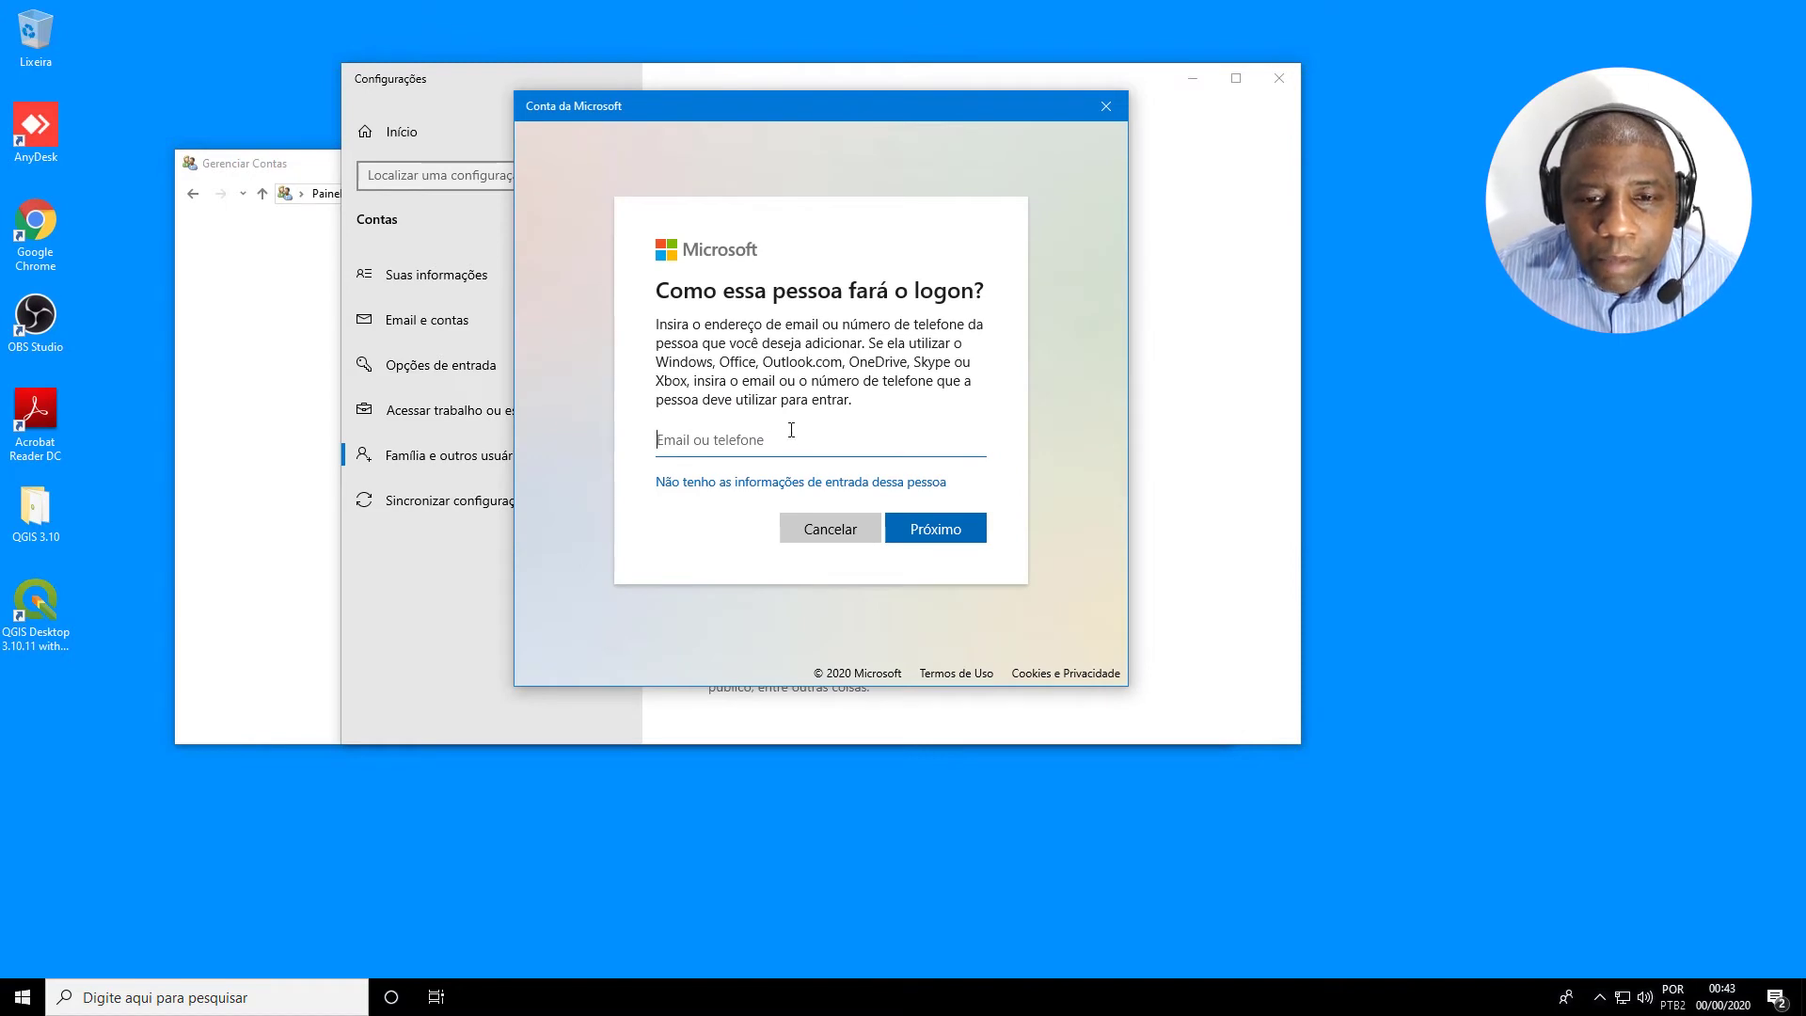
{"action": "left_click", "coordinate": [770, 483]}
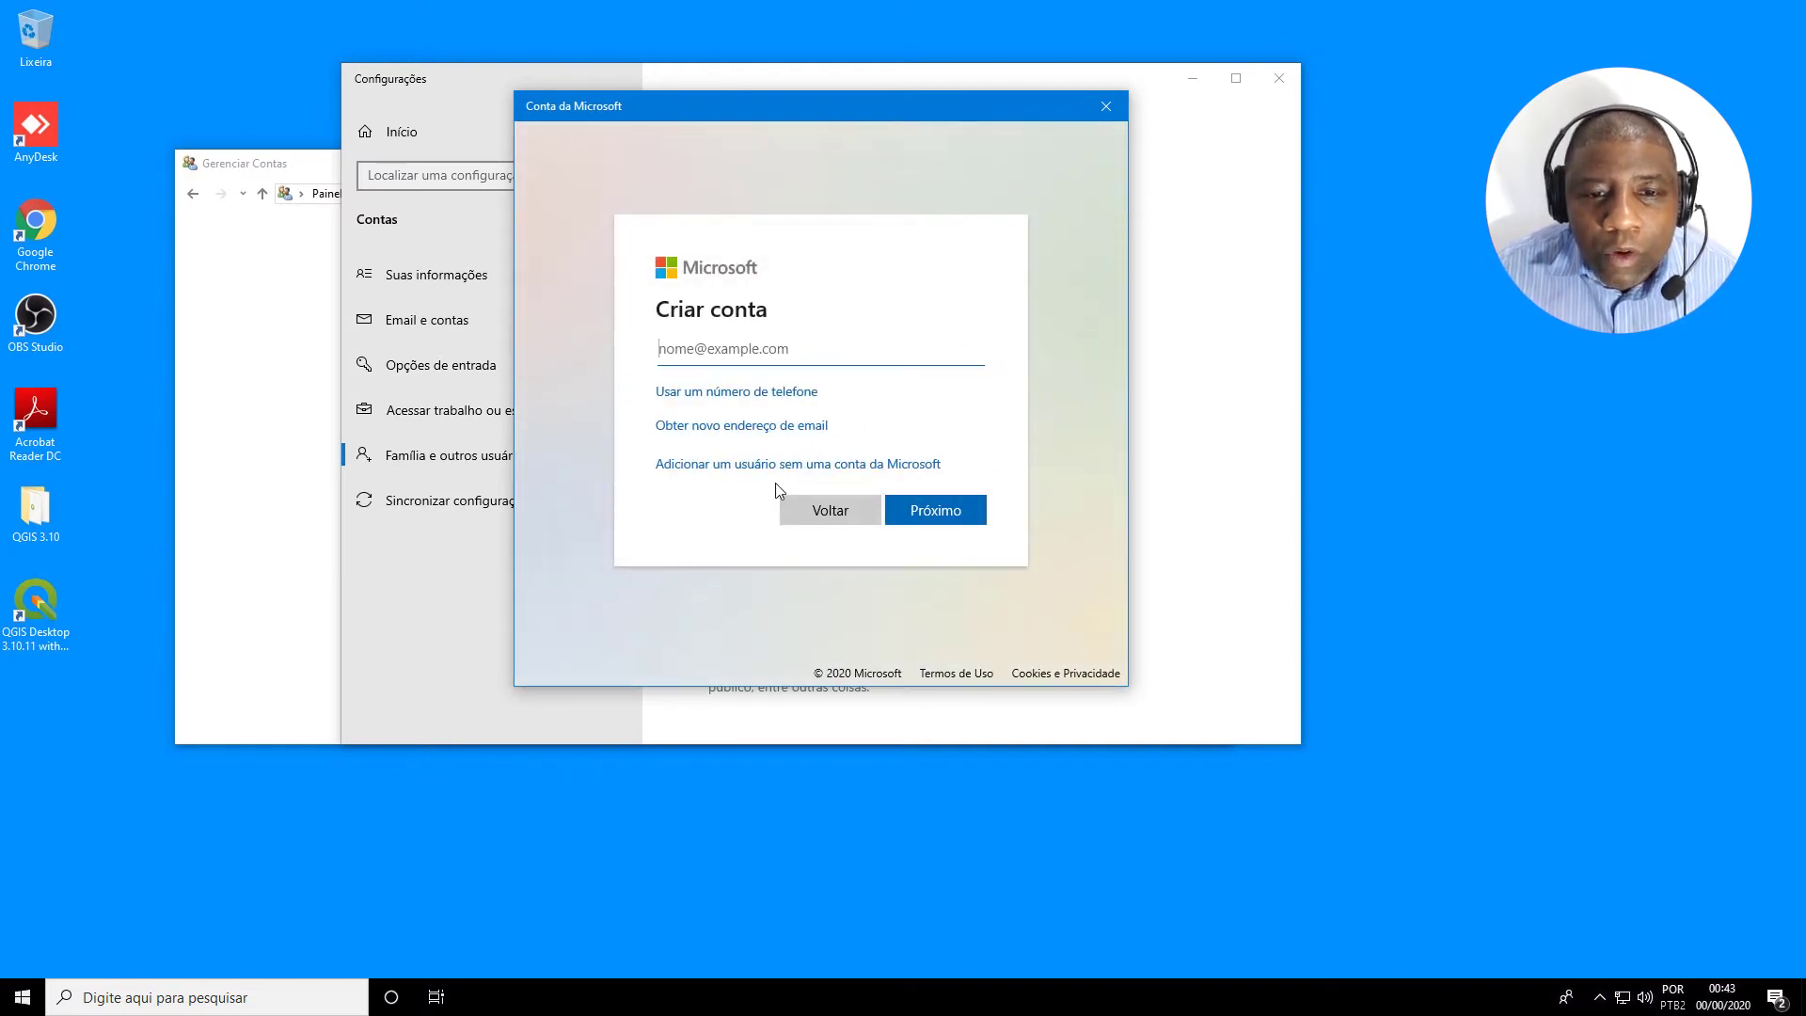
{"action": "left_click", "coordinate": [720, 473]}
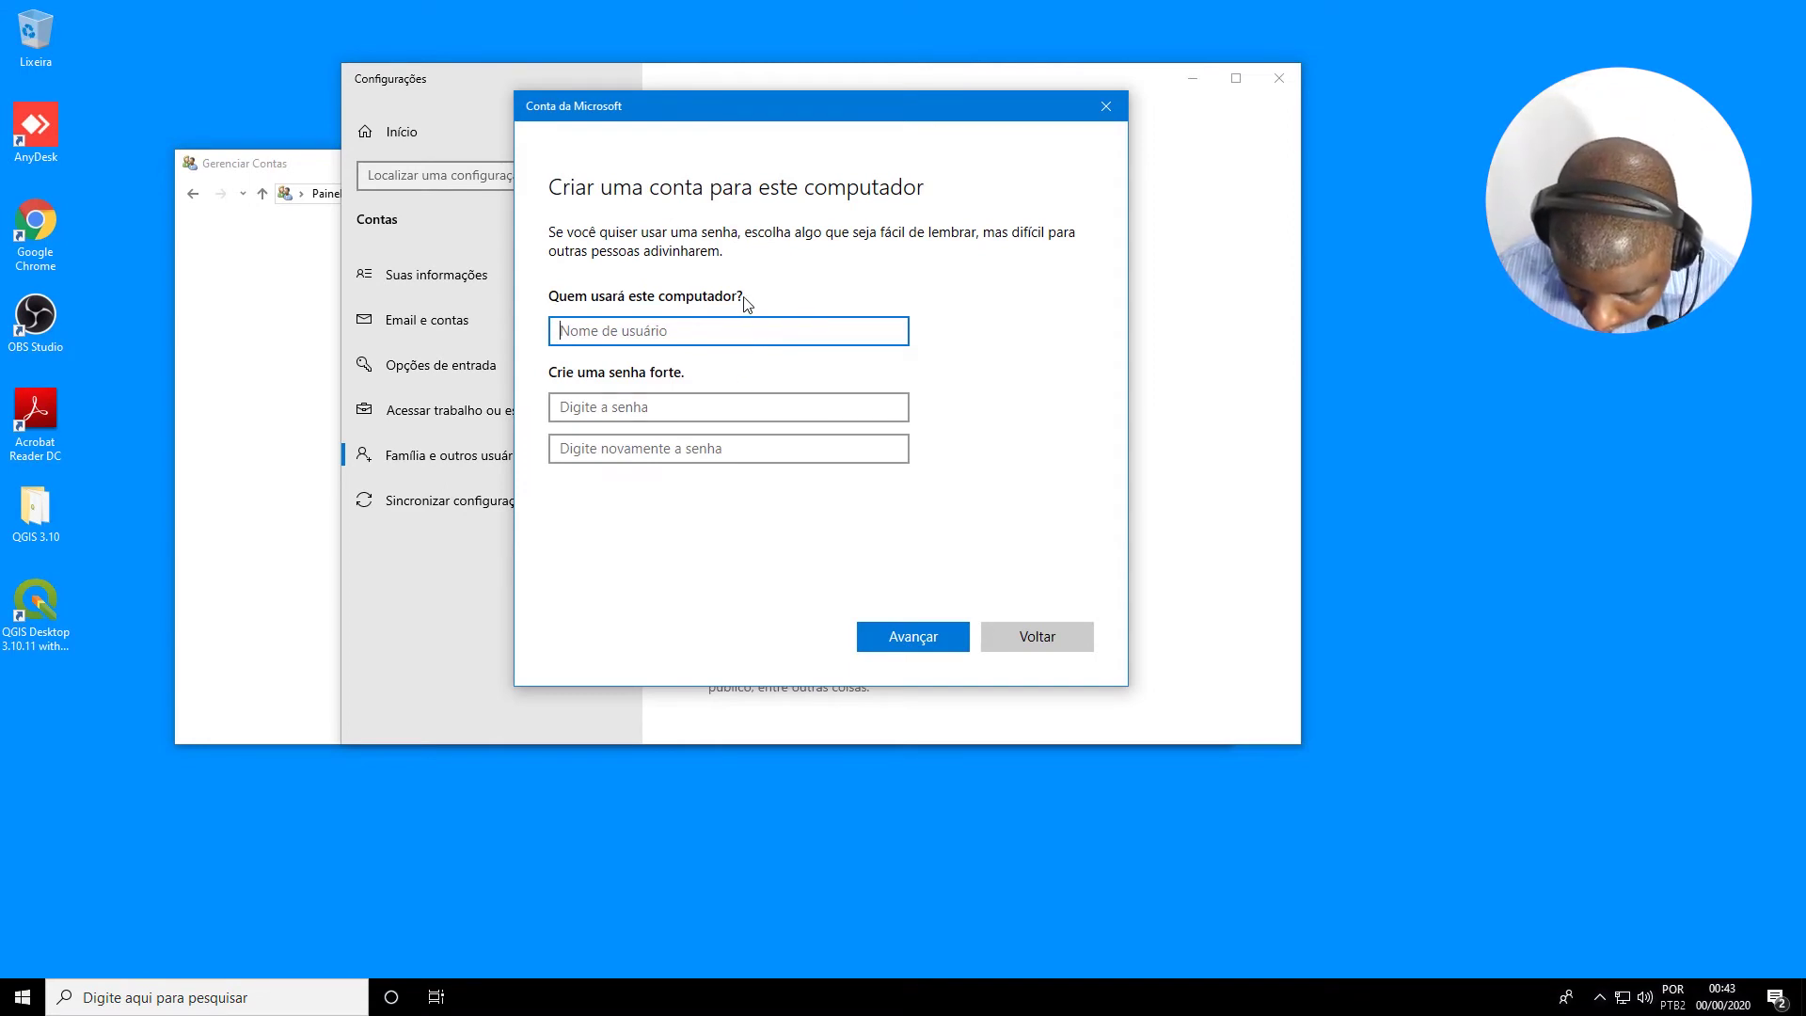
{"action": "type", "text": "S"}
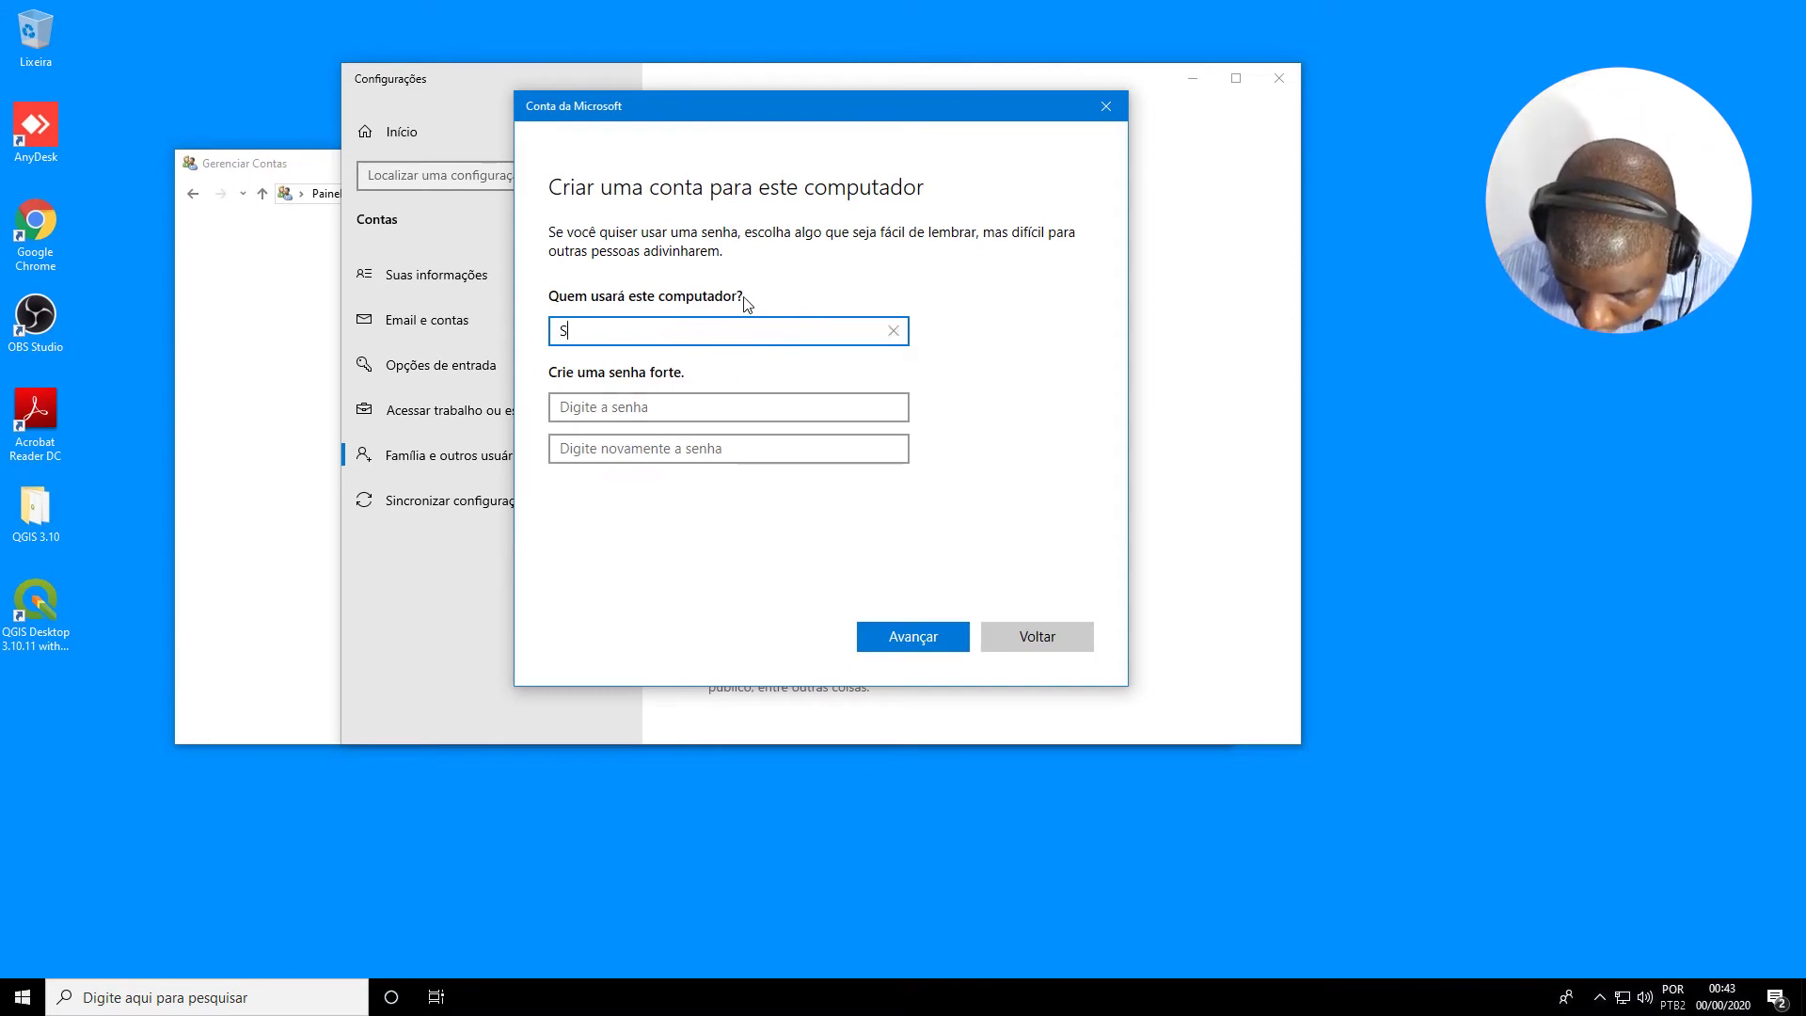
{"action": "type", "text": "antos"}
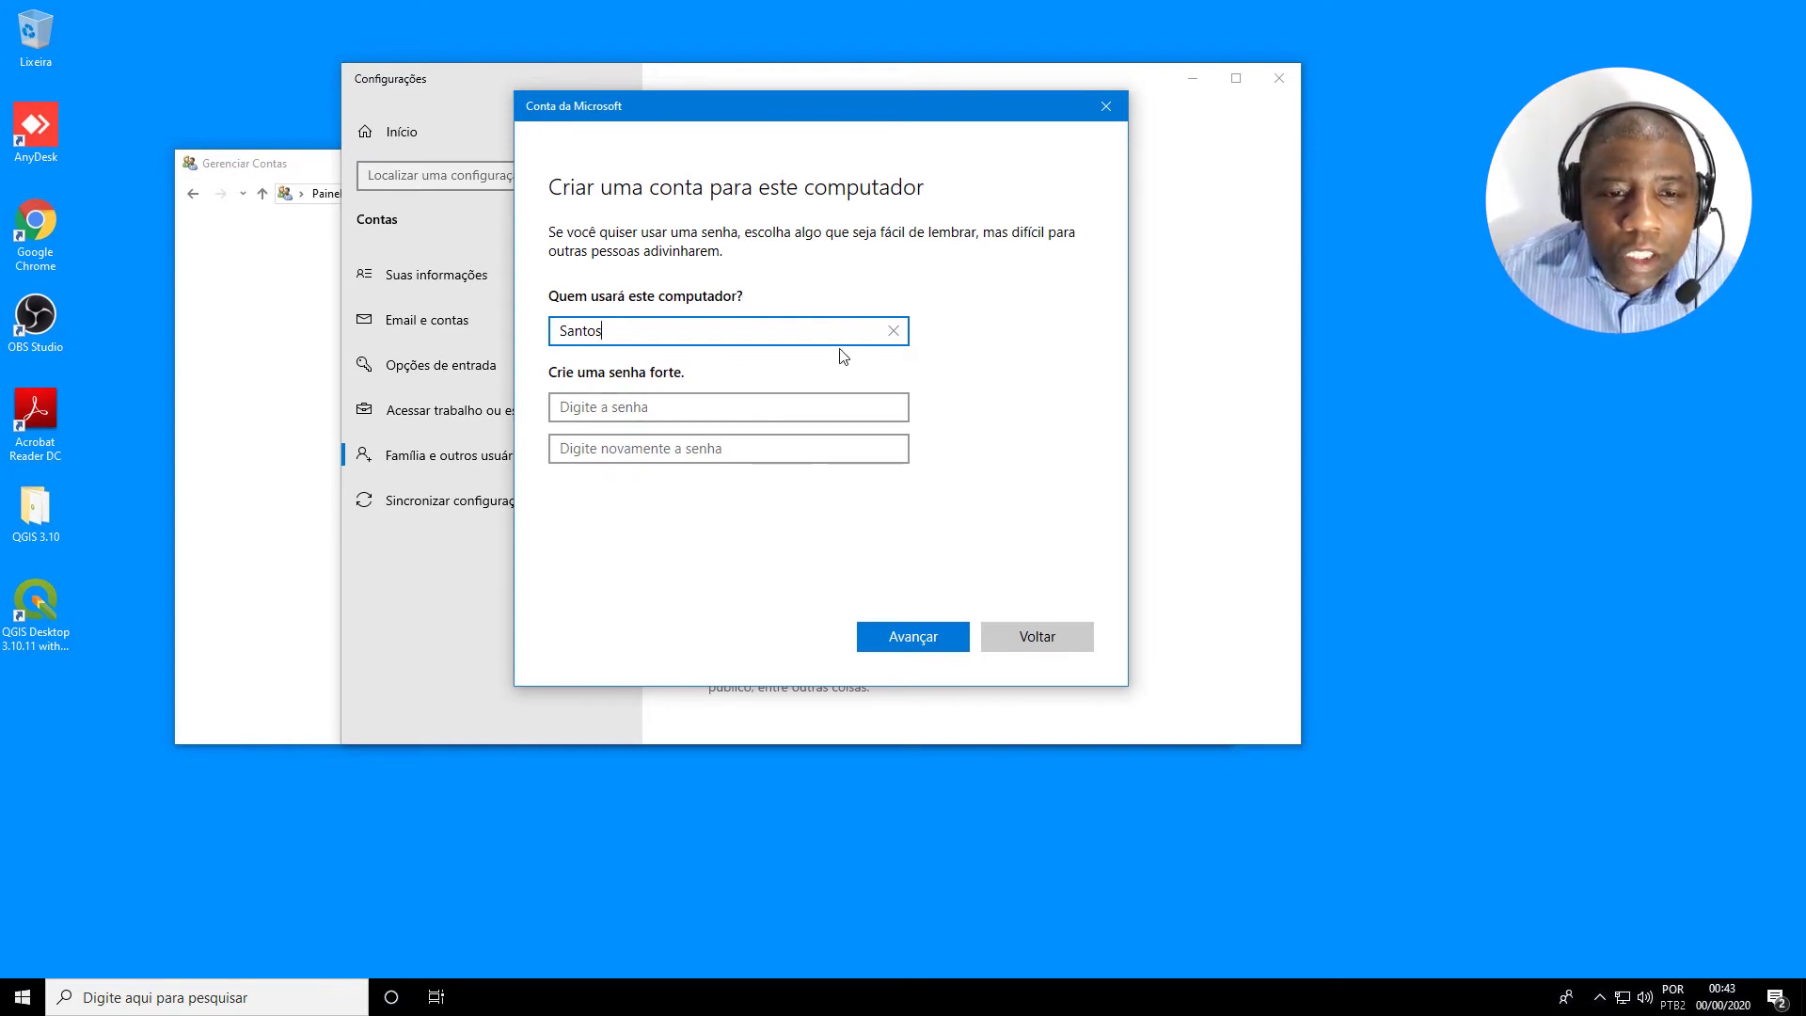
{"action": "left_click", "coordinate": [934, 649]}
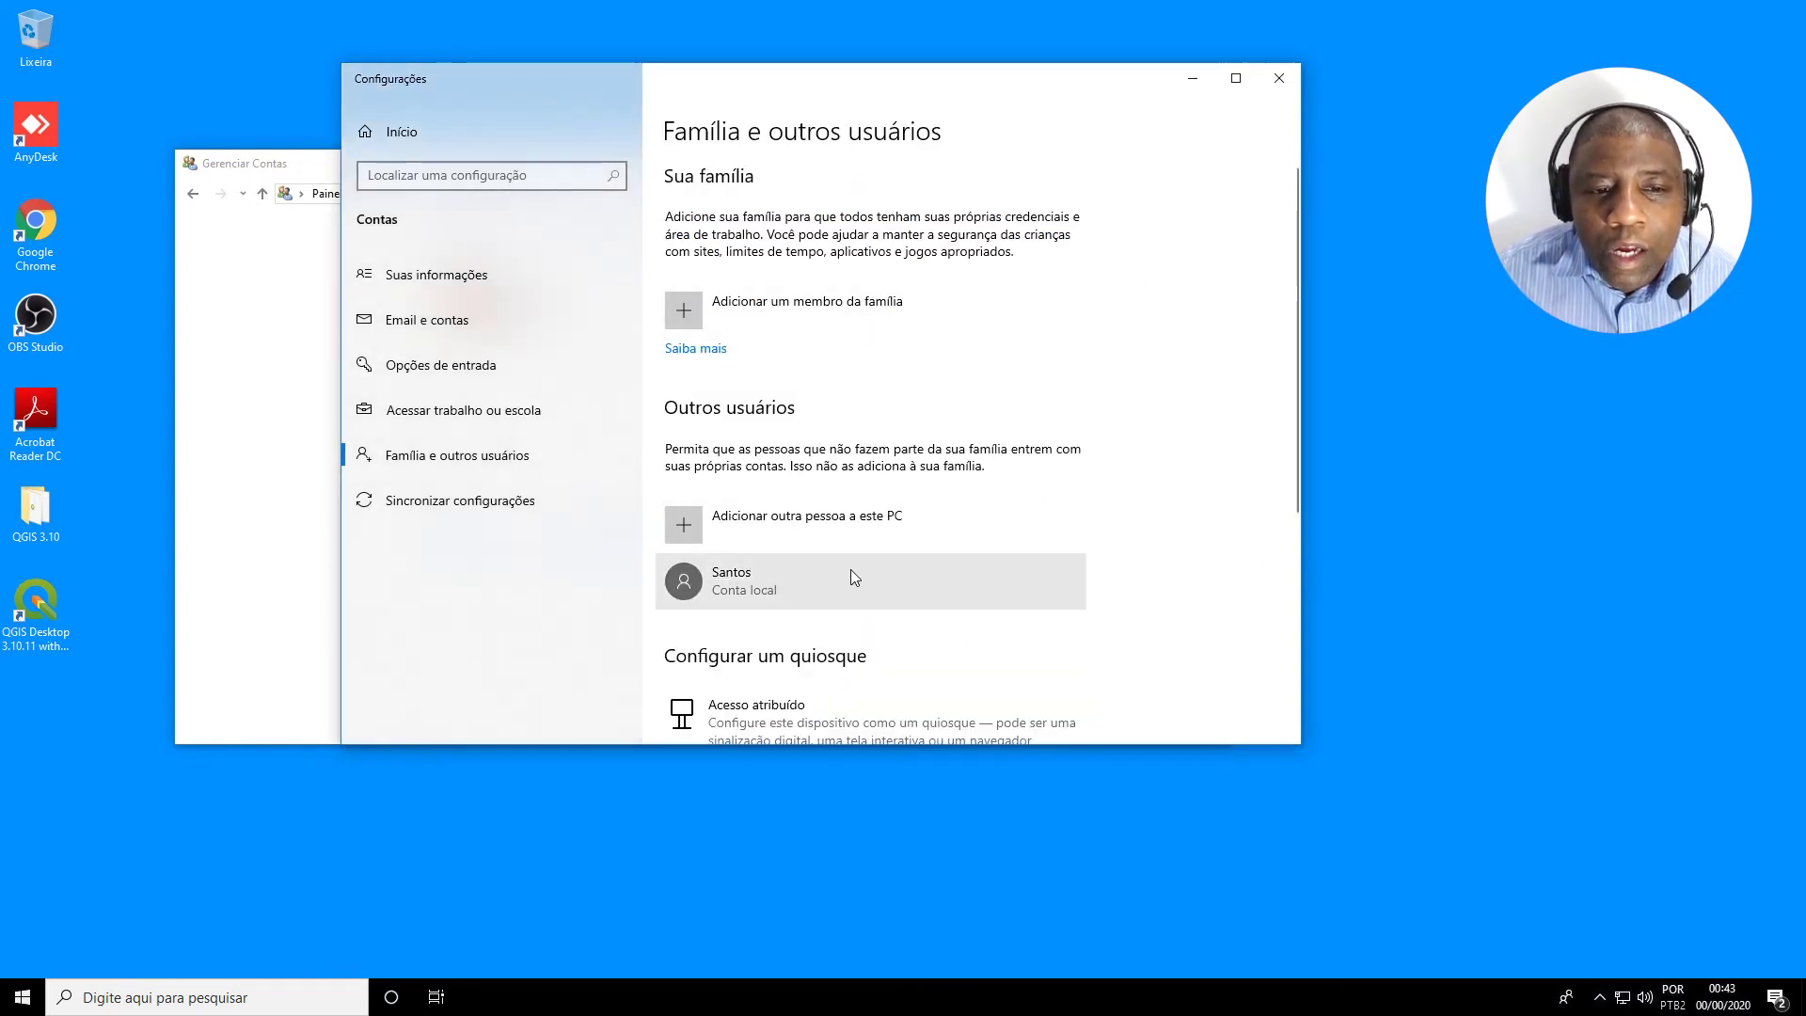
Change the new local account's type to Administrador.
{"action": "scroll", "coordinate": [889, 574], "scroll_direction": "down", "scroll_amount": 1}
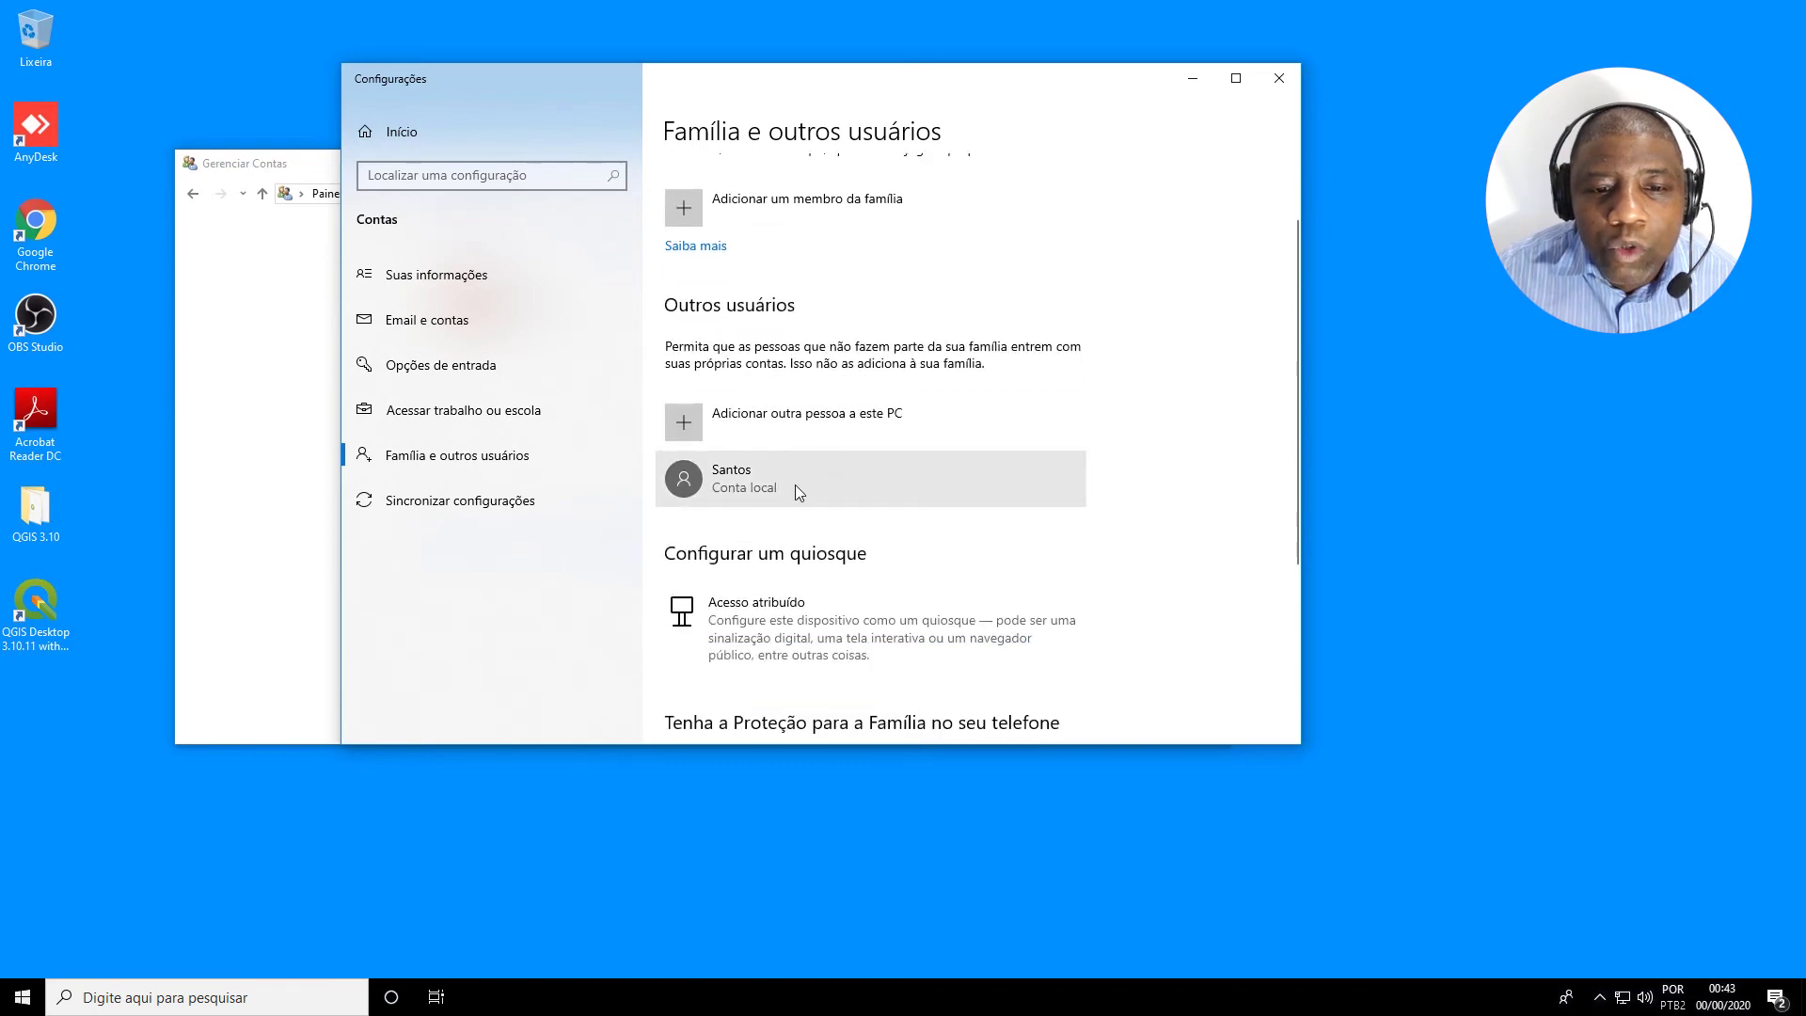
{"action": "scroll", "coordinate": [794, 484], "scroll_direction": "down", "scroll_amount": 2}
{"action": "scroll", "coordinate": [851, 494], "scroll_direction": "up", "scroll_amount": 1}
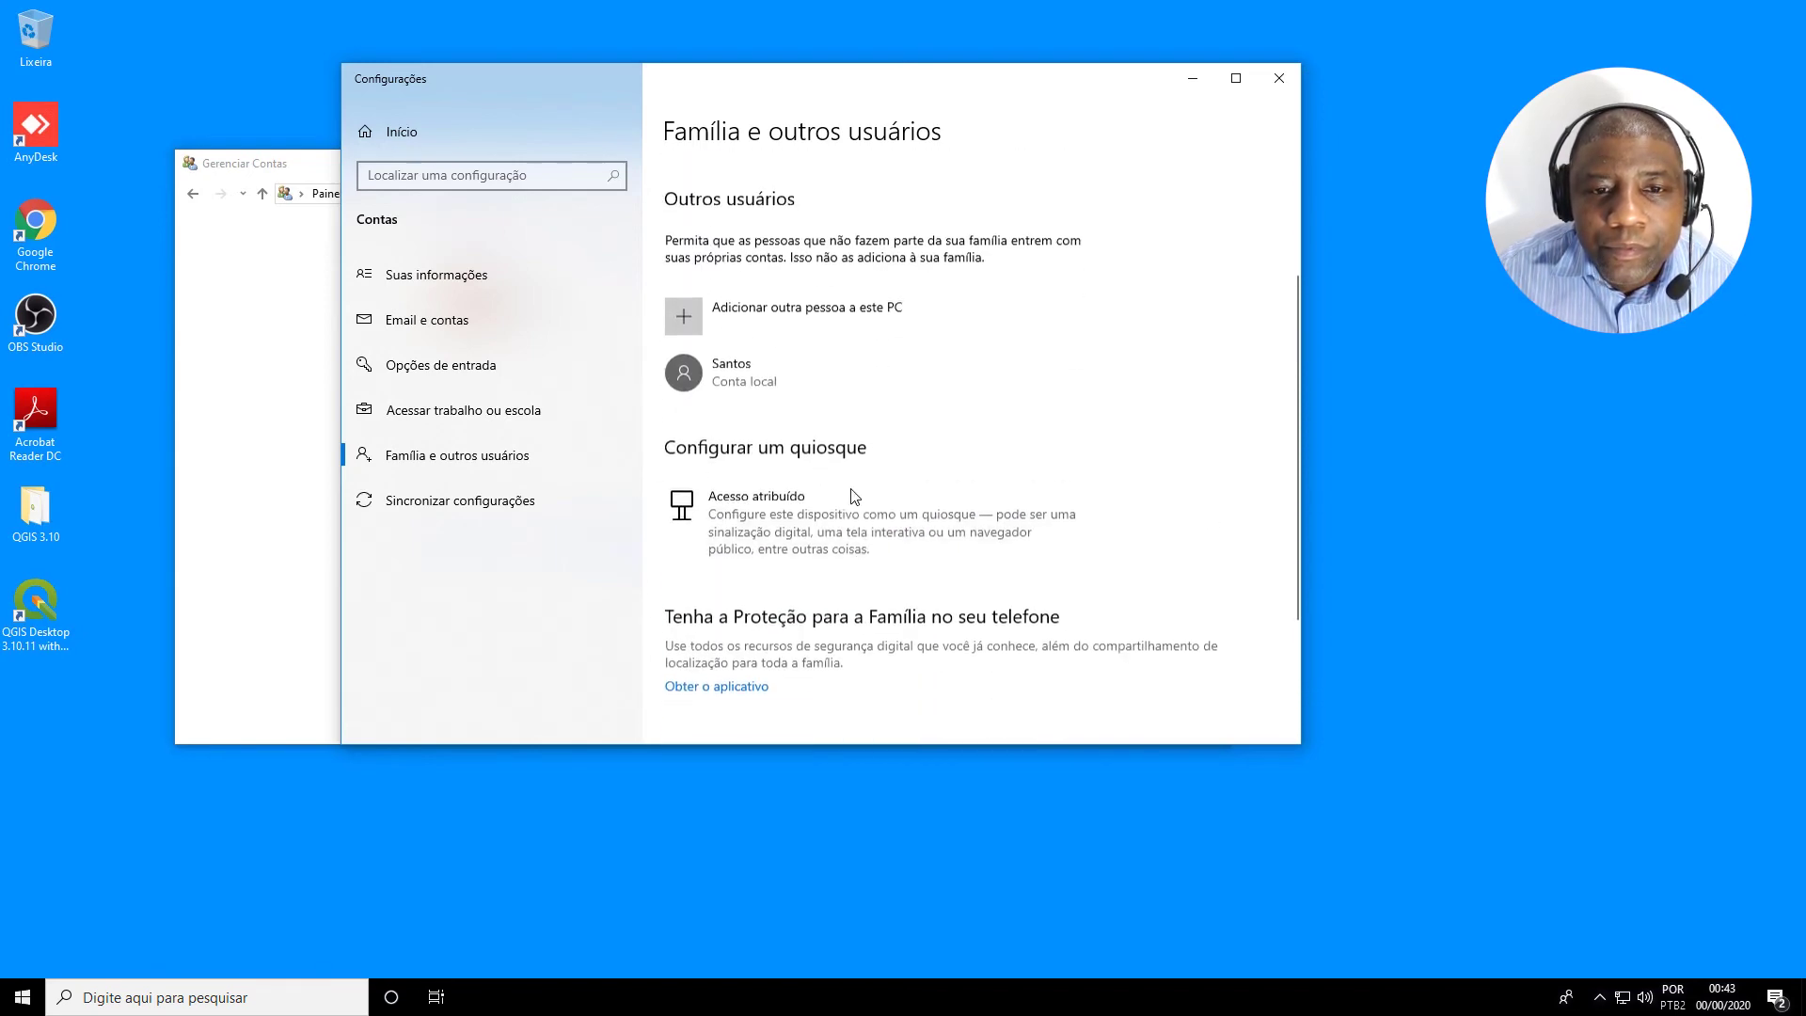
{"action": "scroll", "coordinate": [852, 499], "scroll_direction": "up", "scroll_amount": 2}
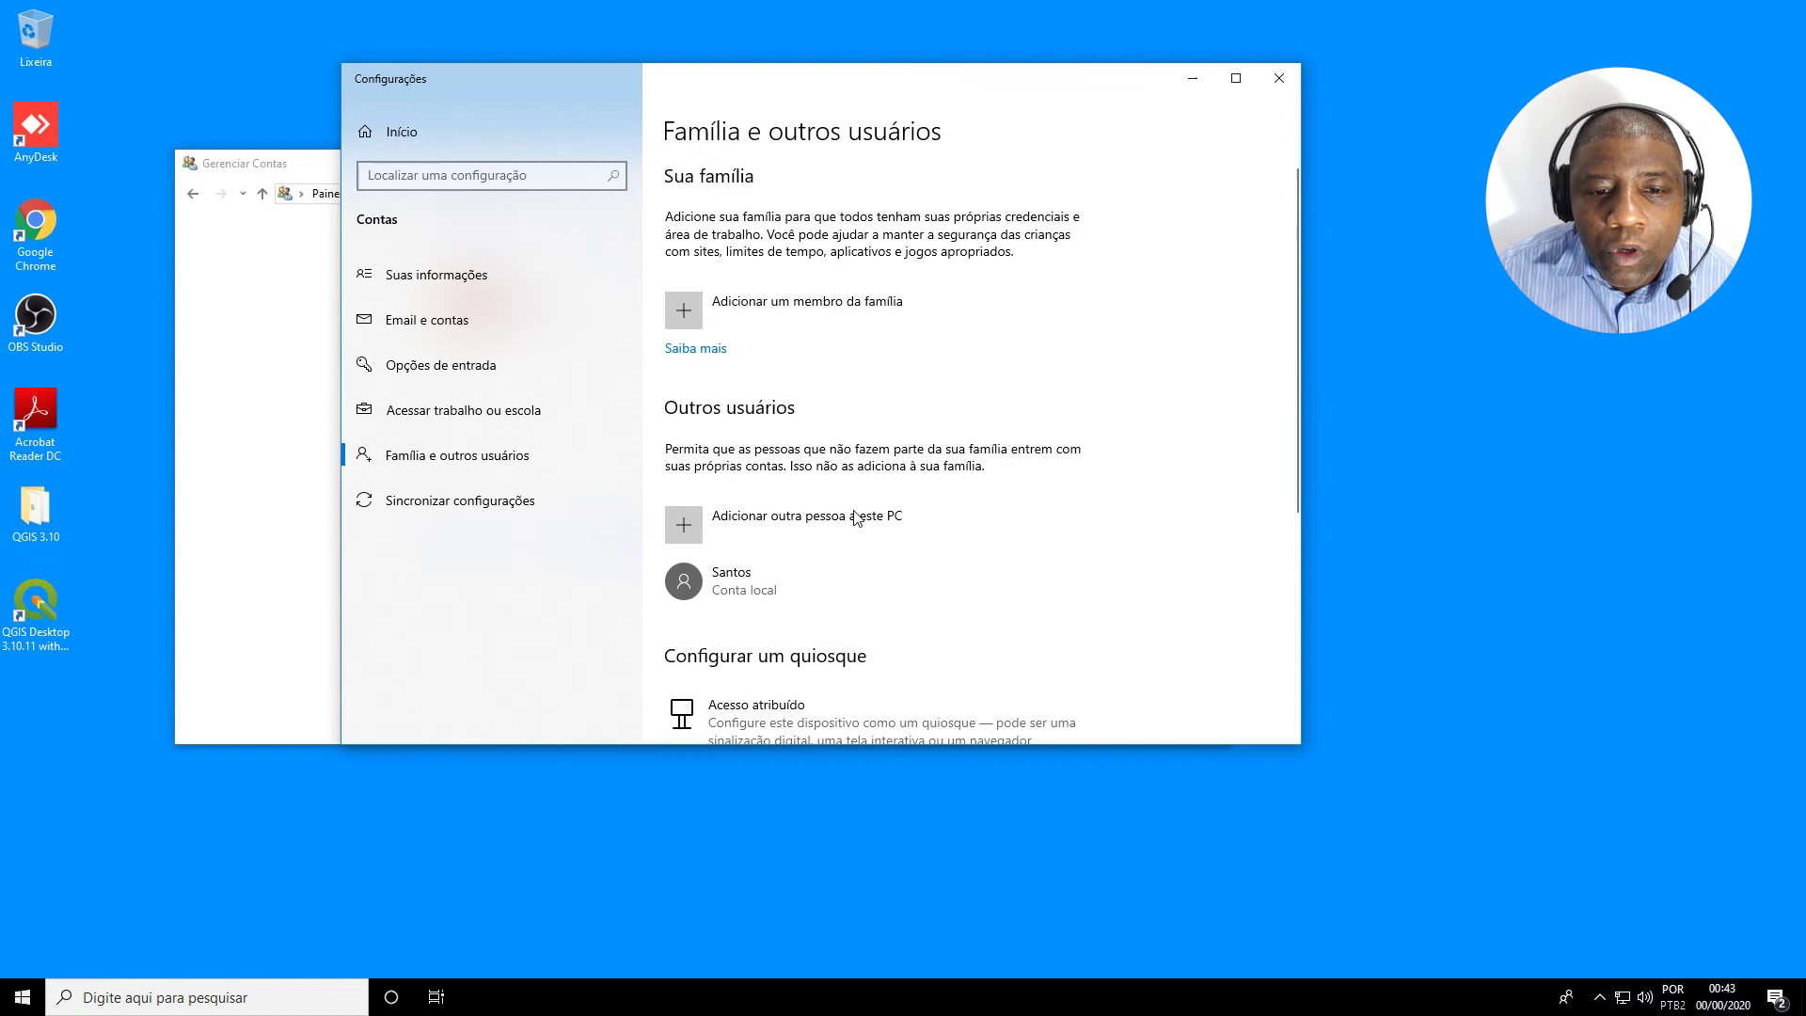
{"action": "left_click", "coordinate": [769, 578]}
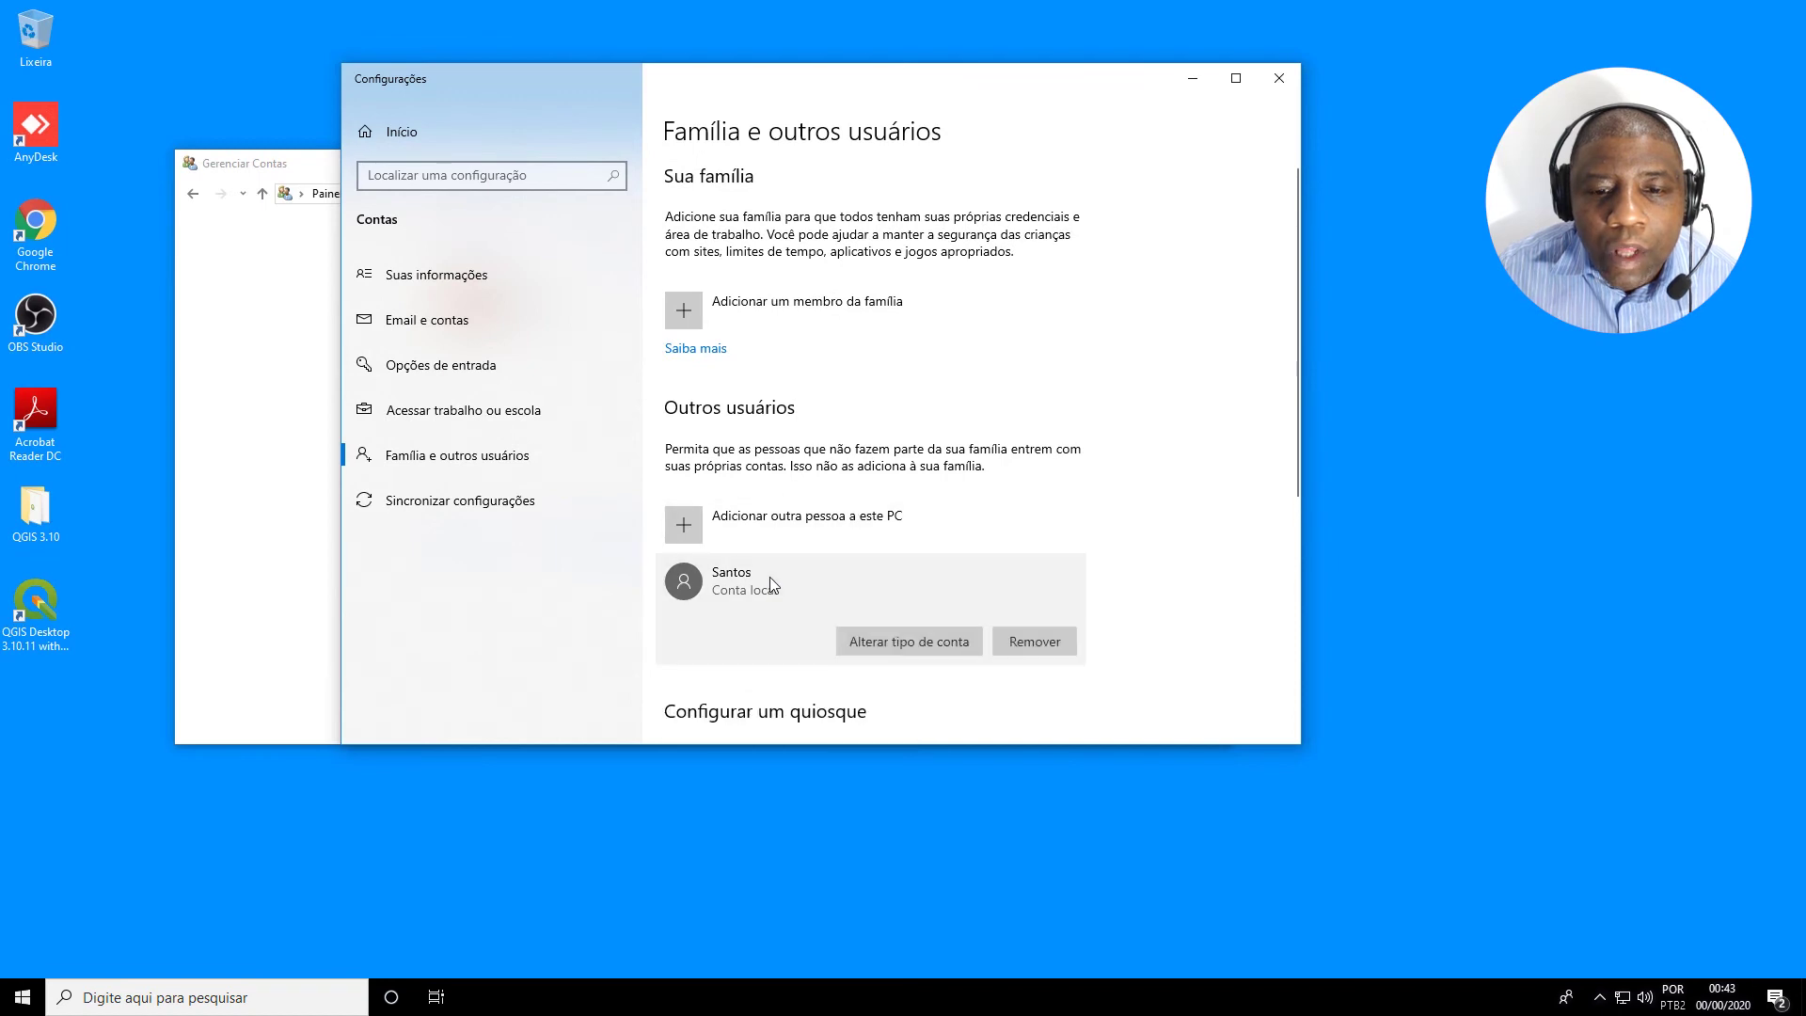
{"action": "left_click", "coordinate": [912, 647]}
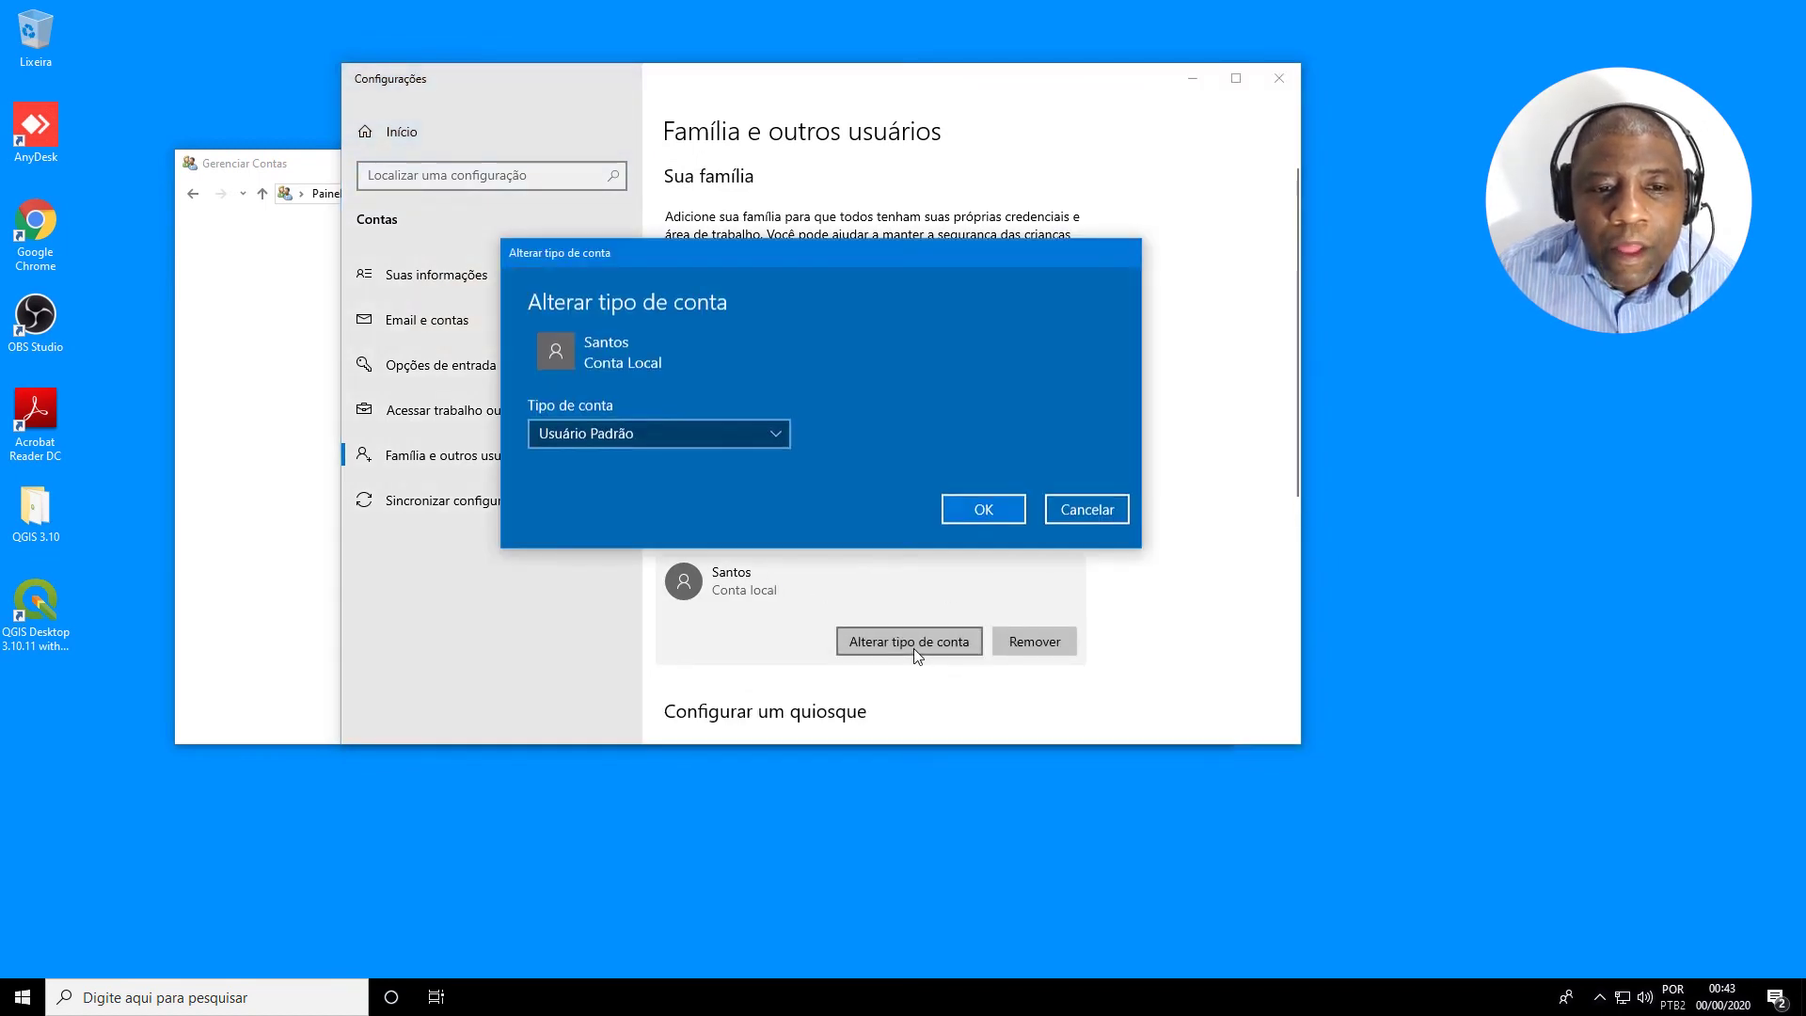
{"action": "left_click", "coordinate": [738, 435]}
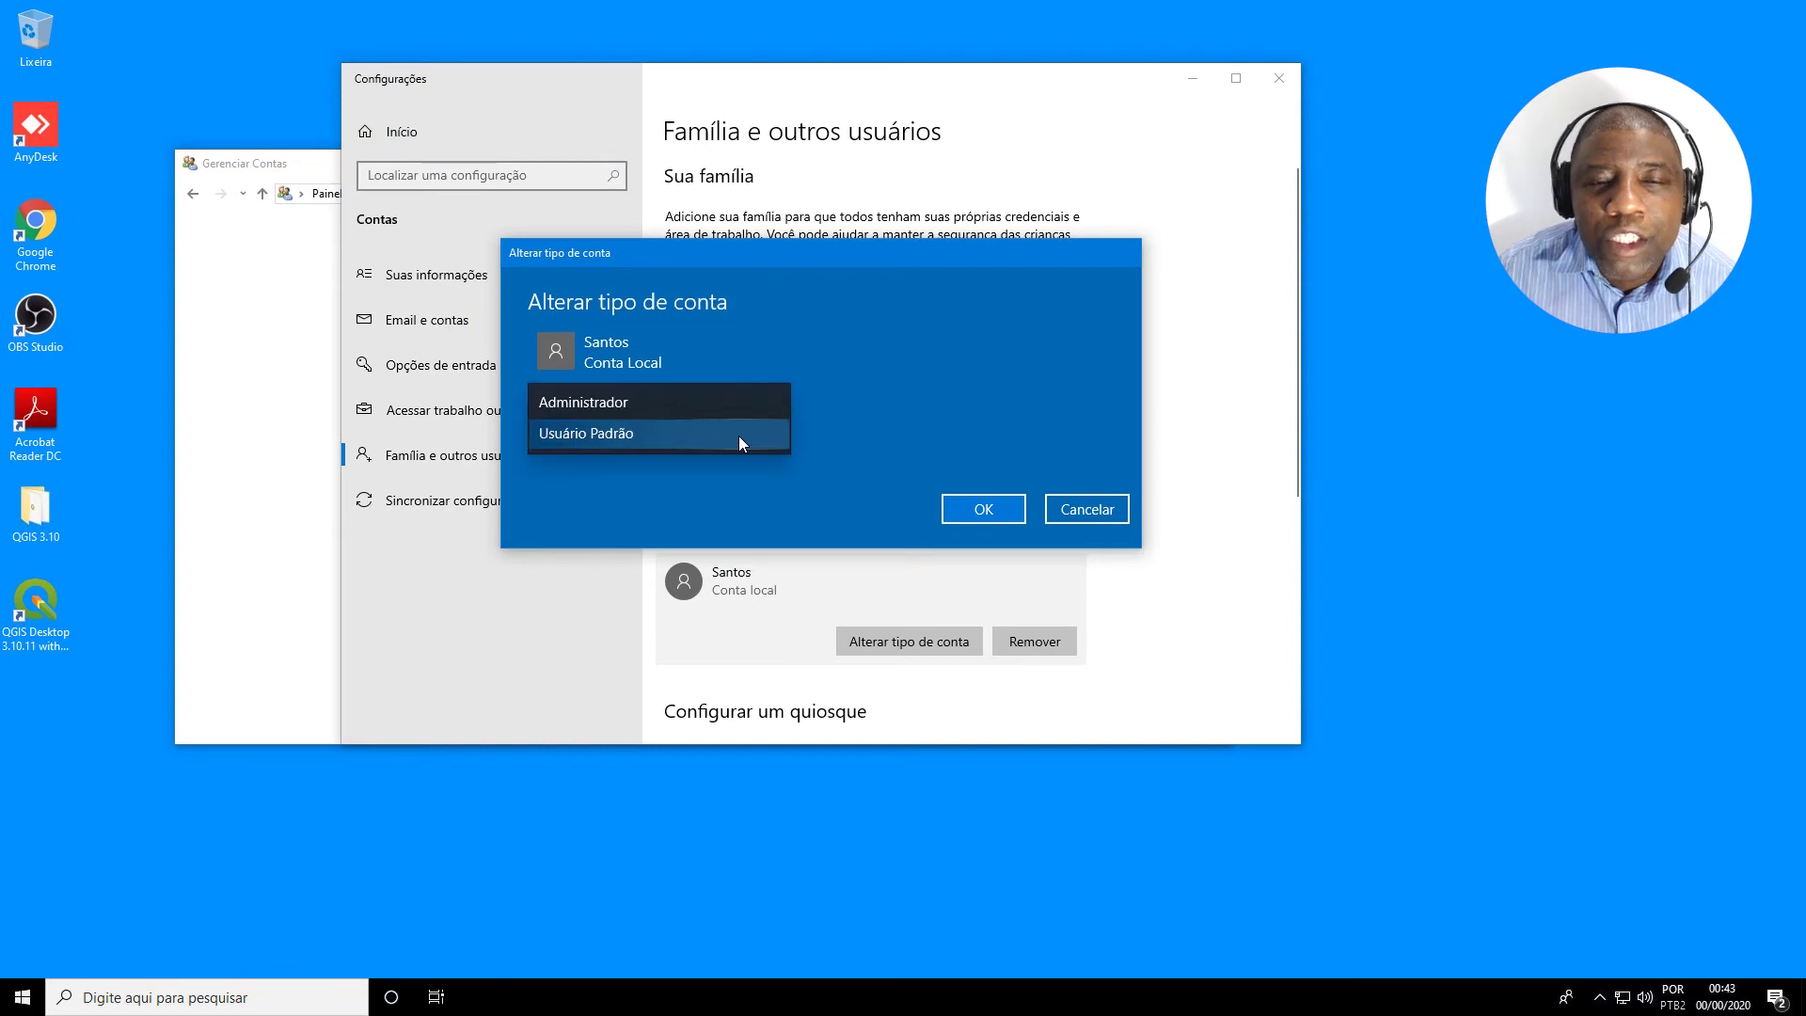
{"action": "left_click", "coordinate": [696, 403]}
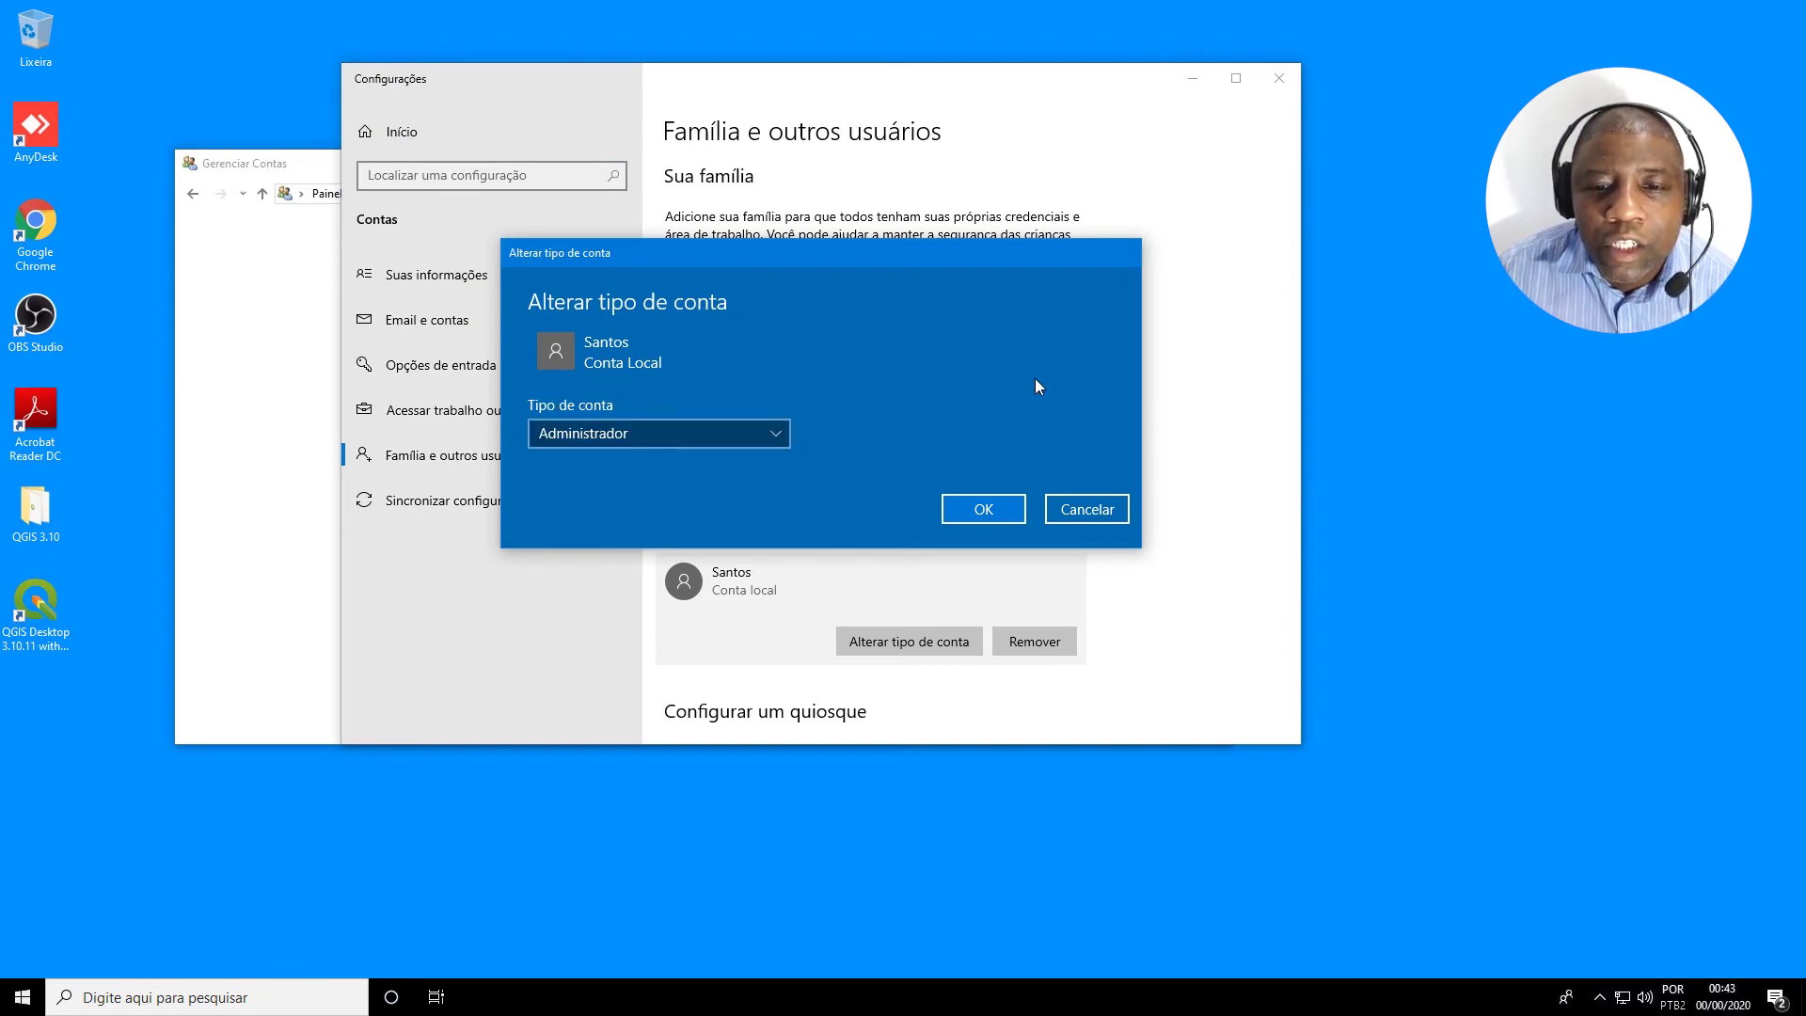
{"action": "left_click", "coordinate": [996, 512]}
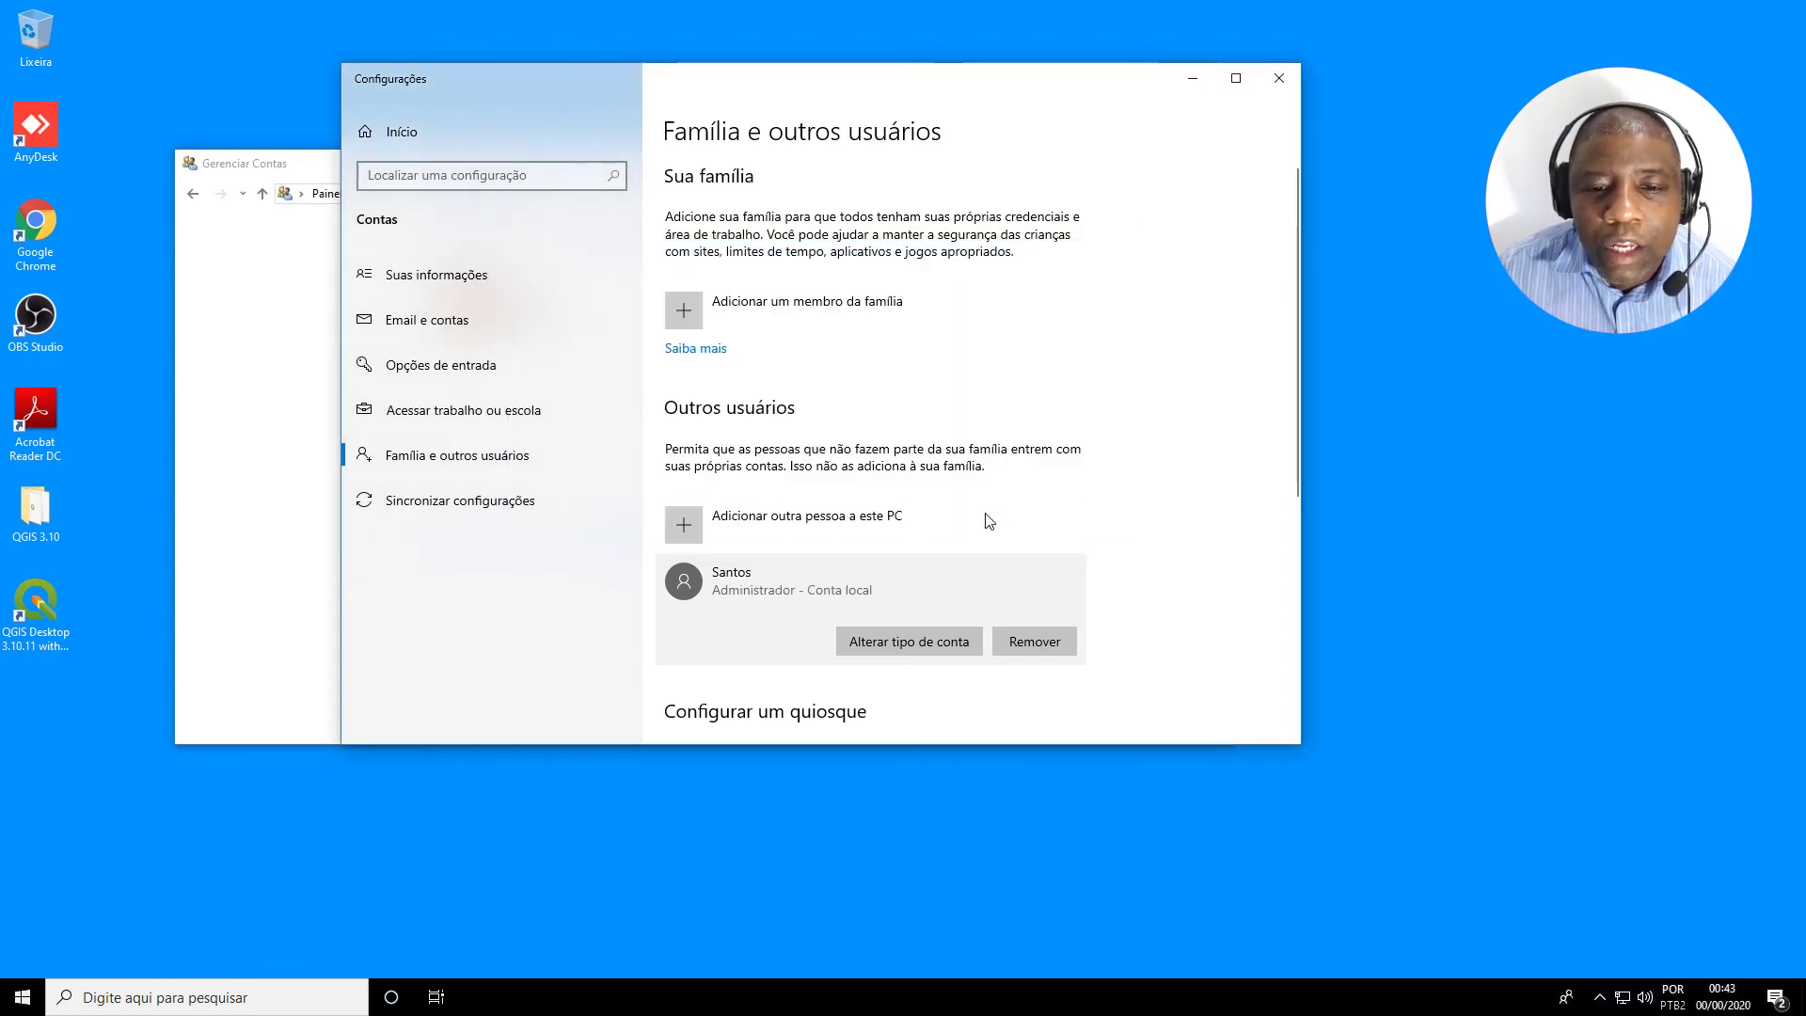
{"action": "scroll", "coordinate": [1143, 611], "scroll_direction": "down", "scroll_amount": 5}
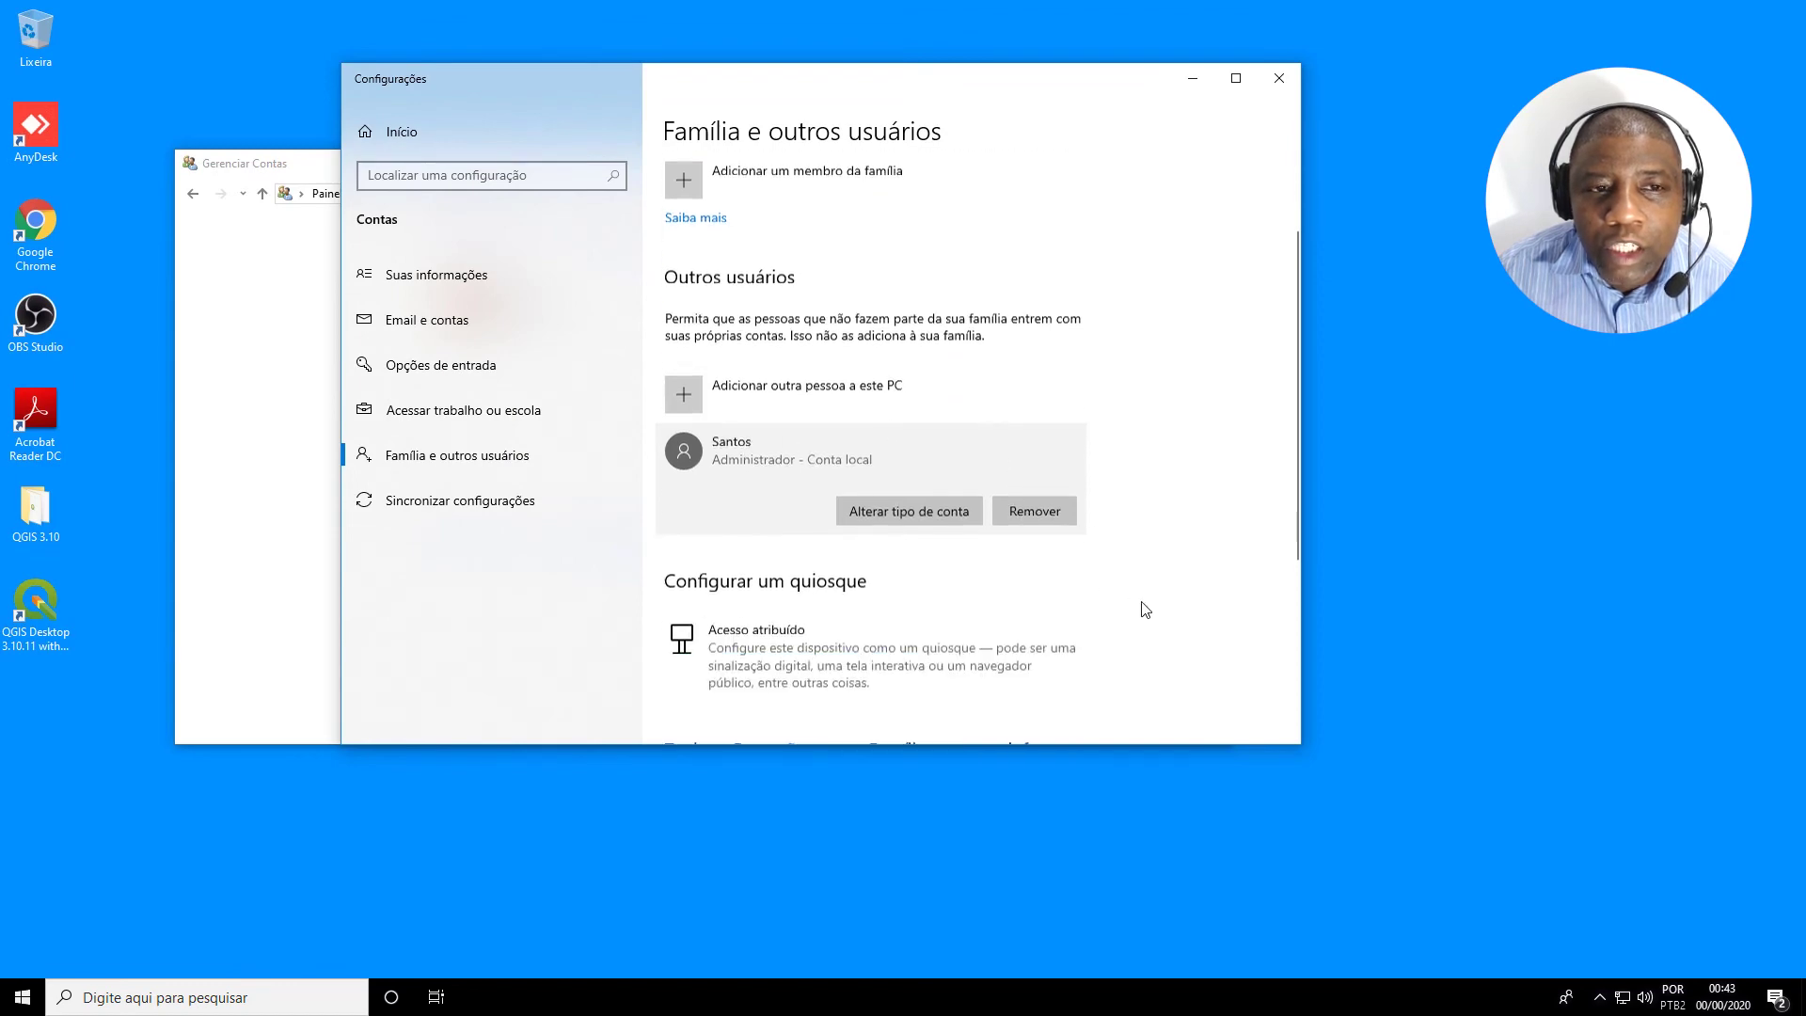
Close the settings, reload the account list in Contas de Usuário, view the new local account's page, and close the window.
{"action": "left_click", "coordinate": [1280, 78]}
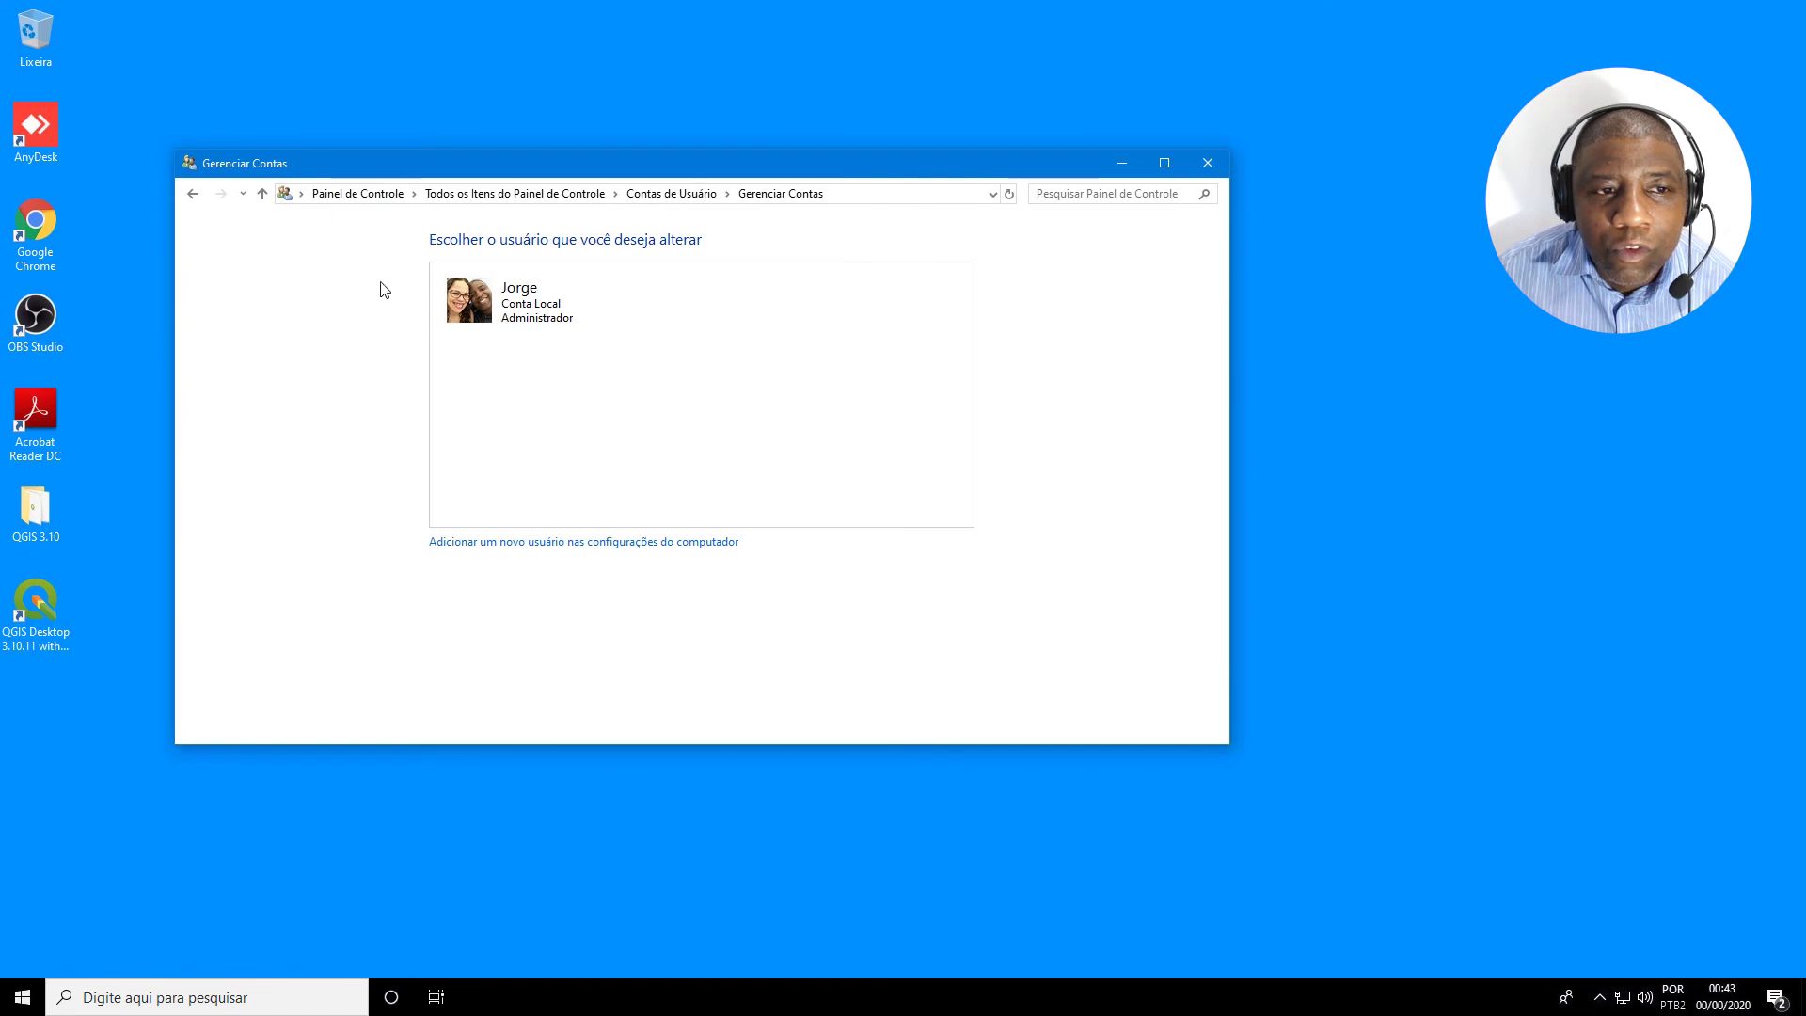
{"action": "left_click", "coordinate": [185, 199]}
{"action": "left_click", "coordinate": [191, 195]}
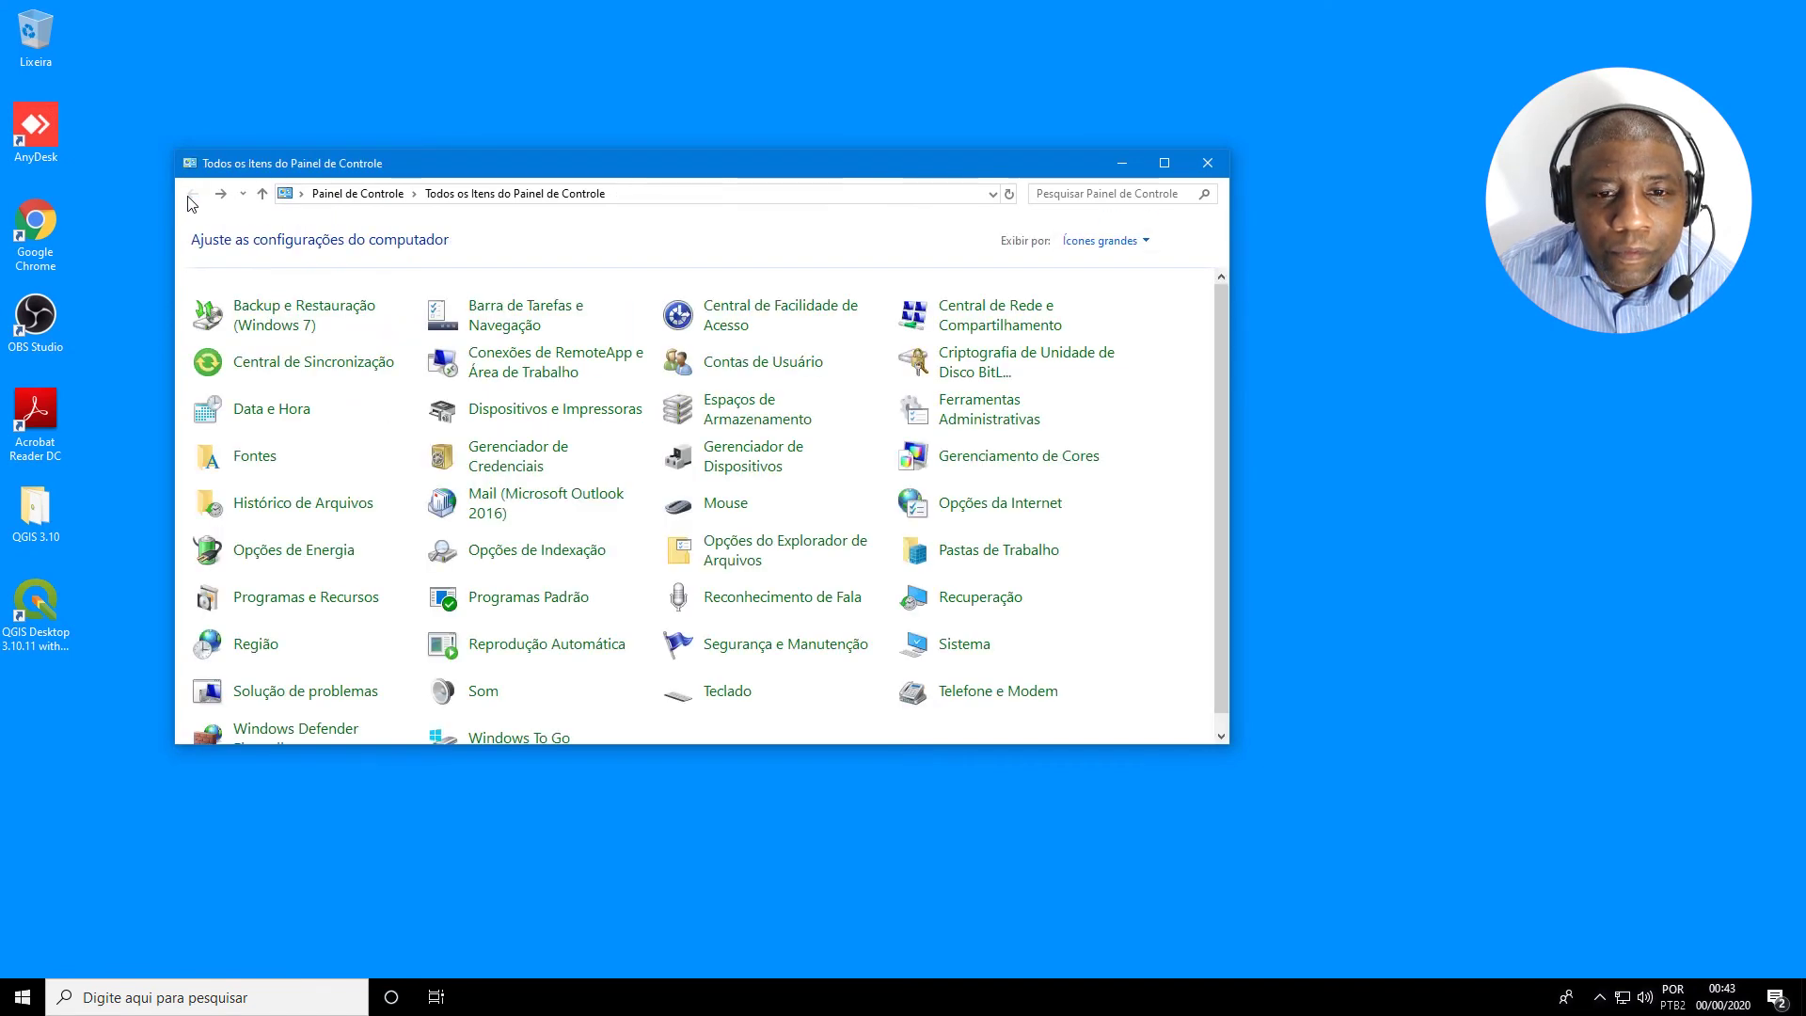
{"action": "left_click", "coordinate": [799, 369]}
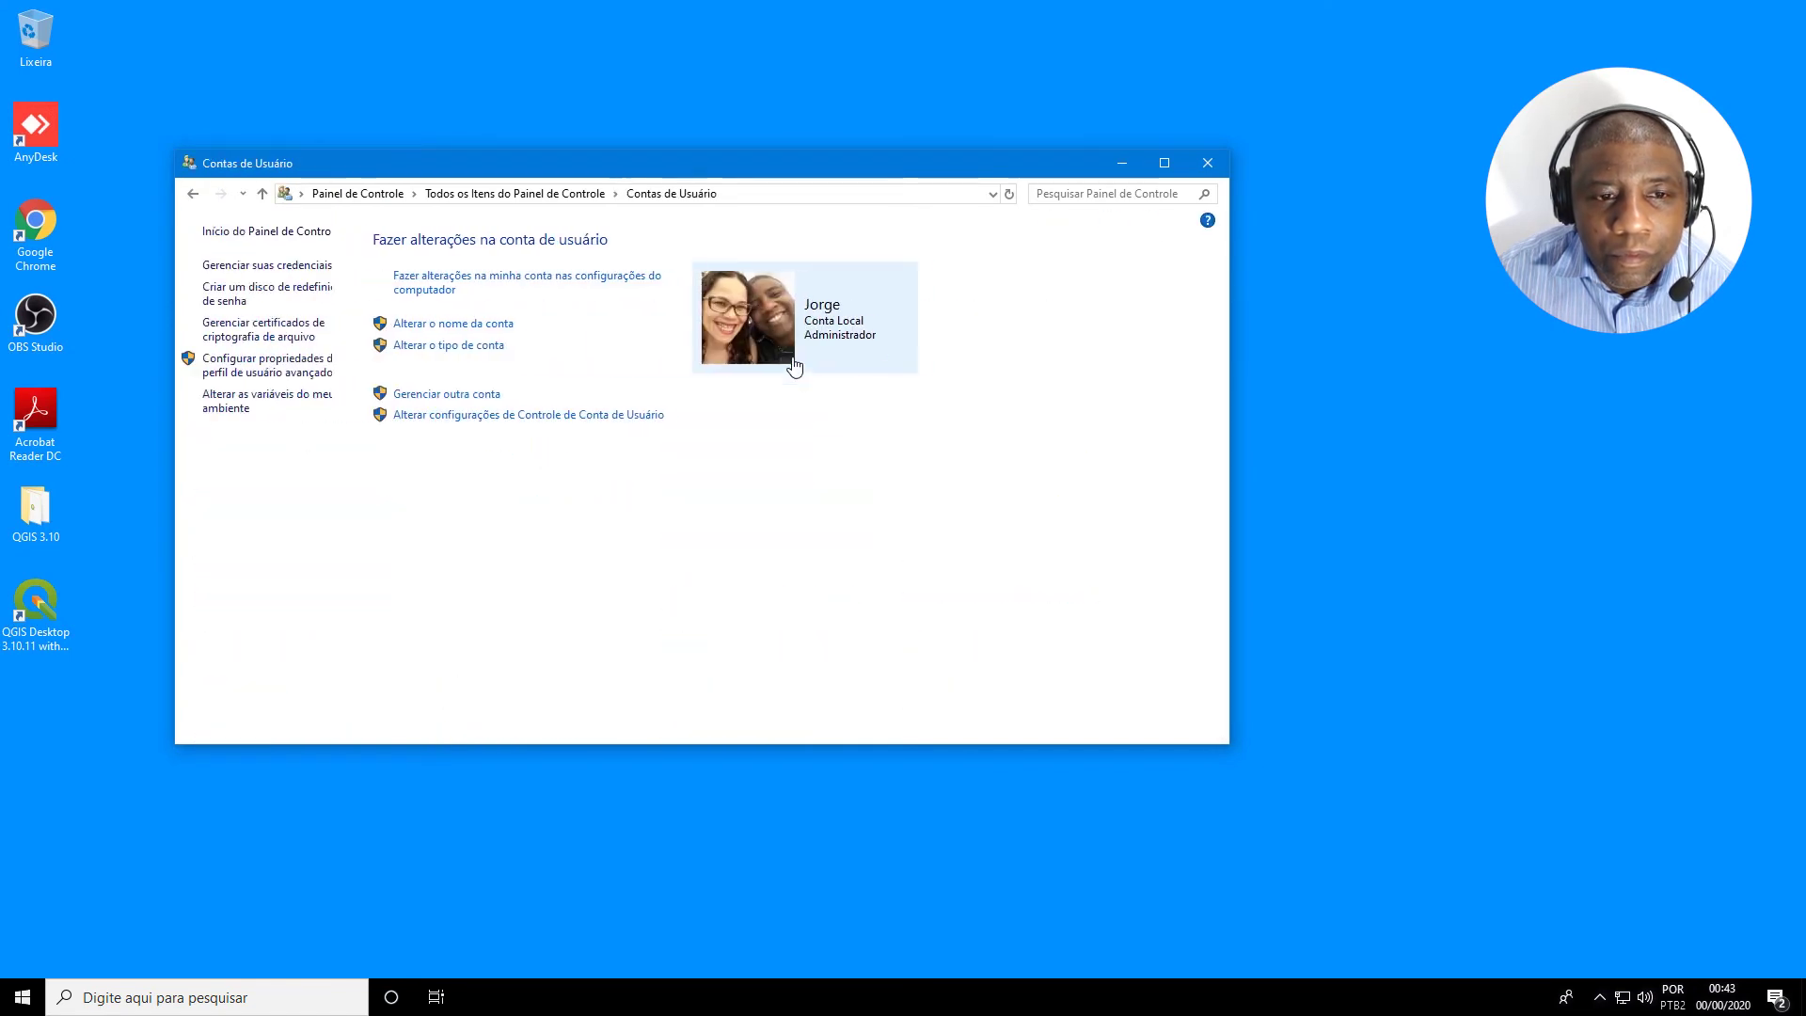
{"action": "left_click", "coordinate": [486, 395]}
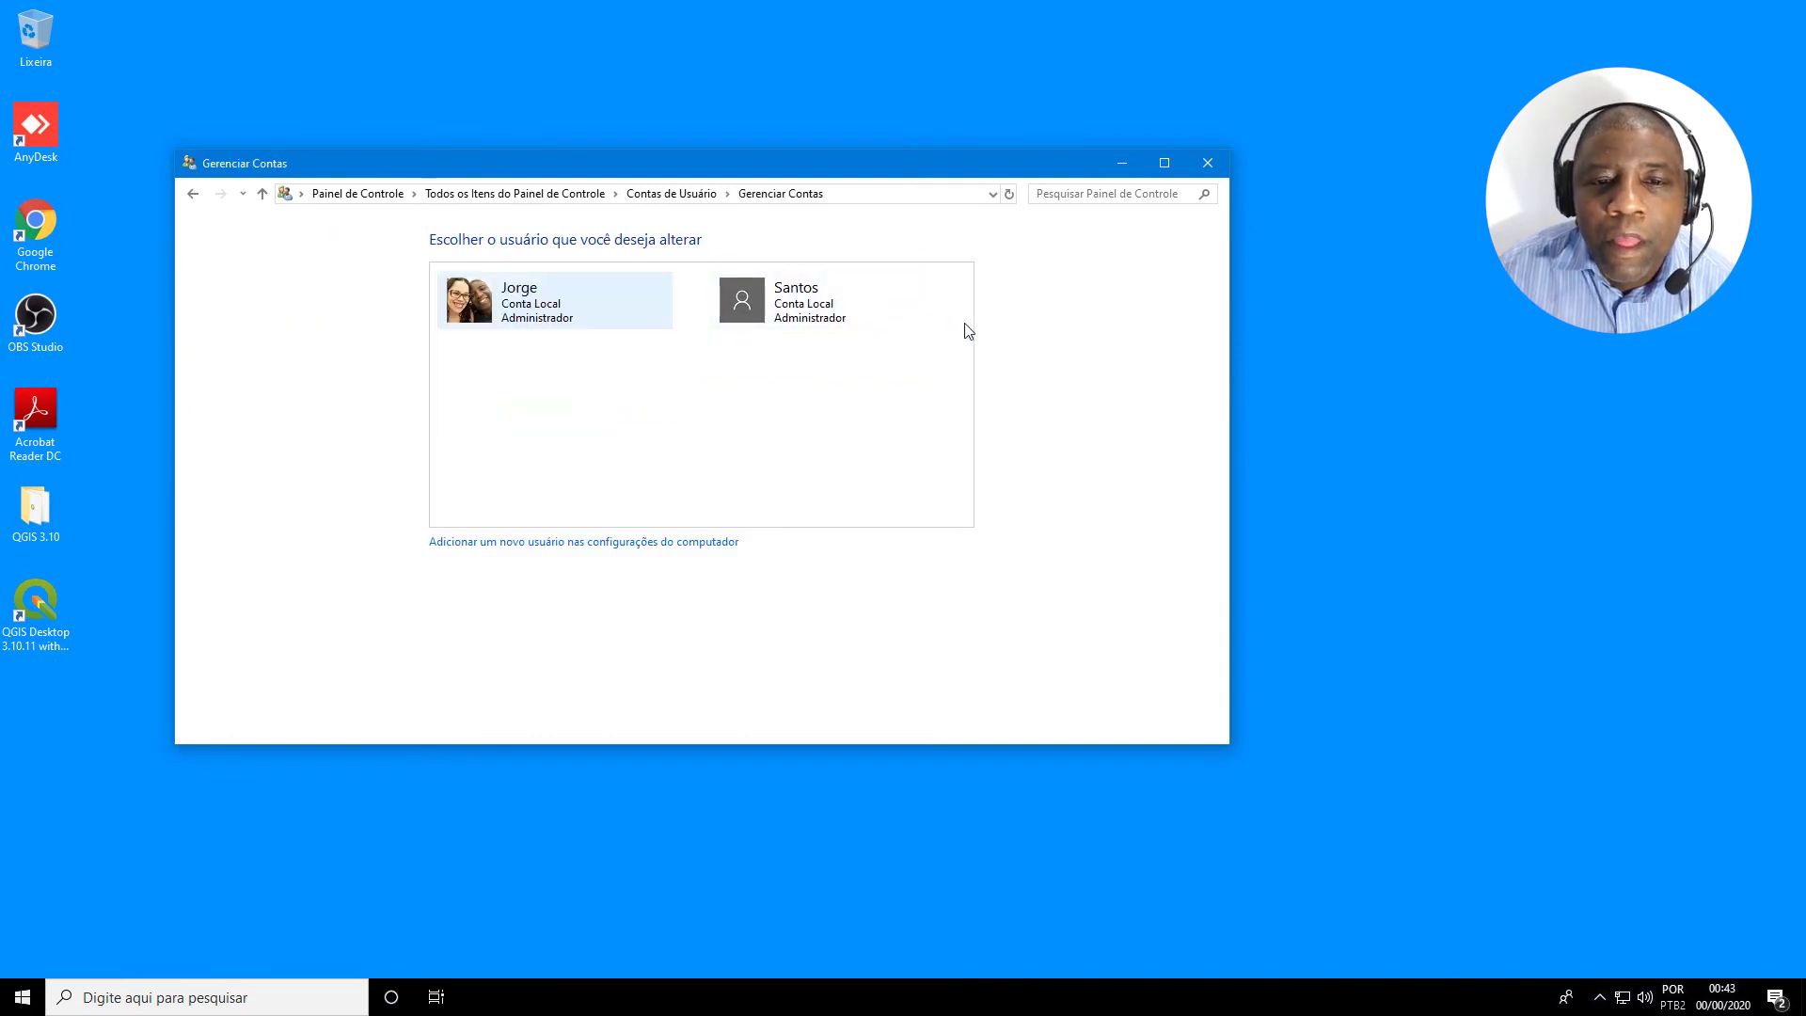
{"action": "left_click", "coordinate": [852, 326]}
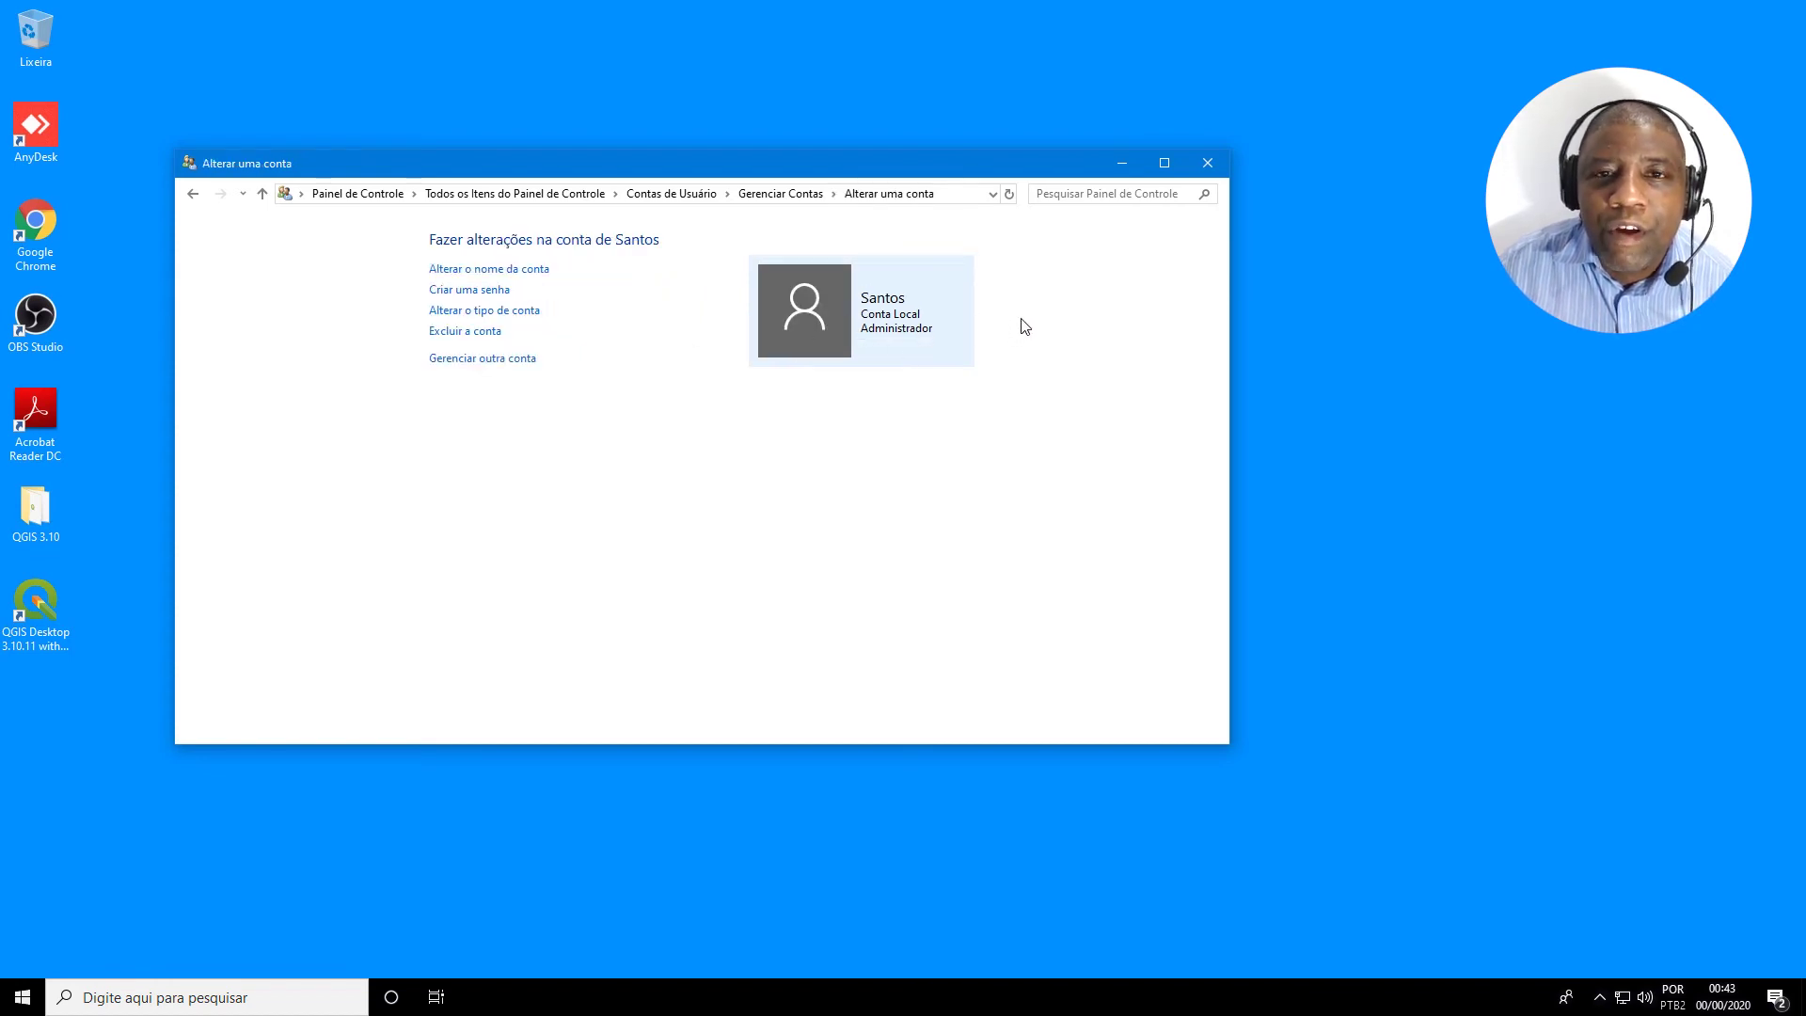
{"action": "key", "text": "alt+F4"}
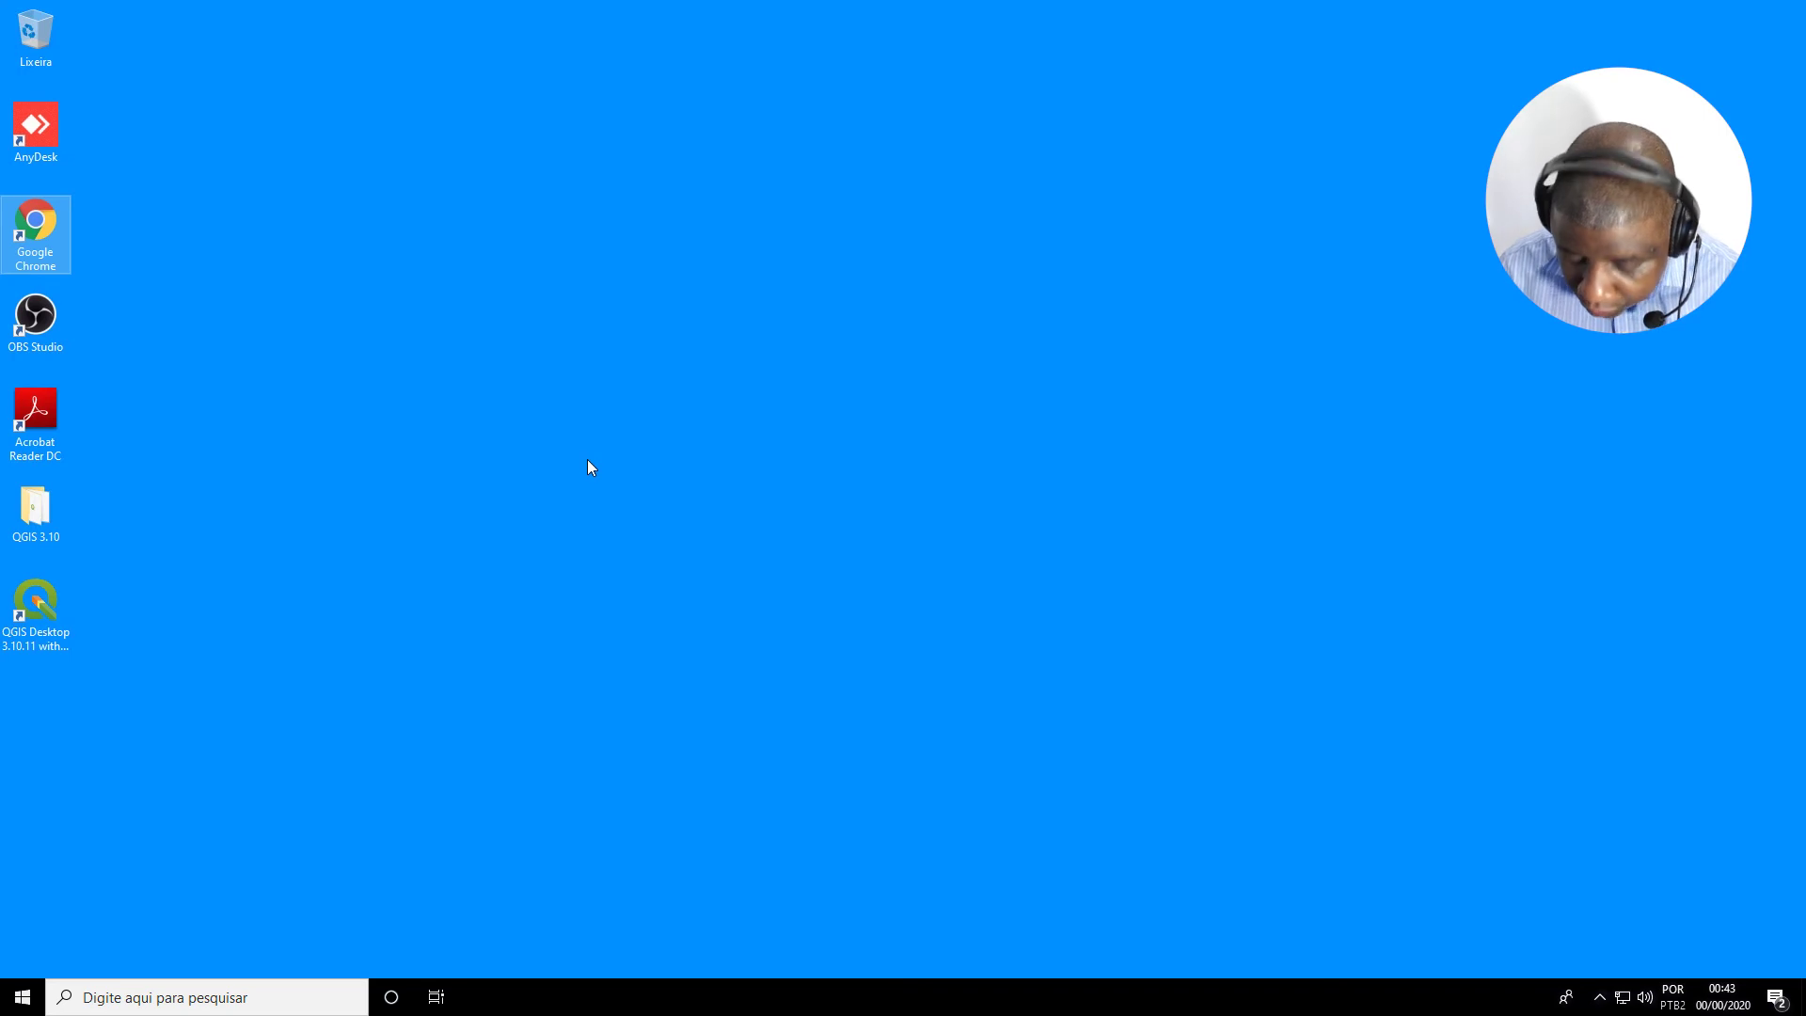
Examine the available actions in the Desligar o Windows dialog for switching users, and cancel without choosing one.
{"action": "key", "text": "alt+F4"}
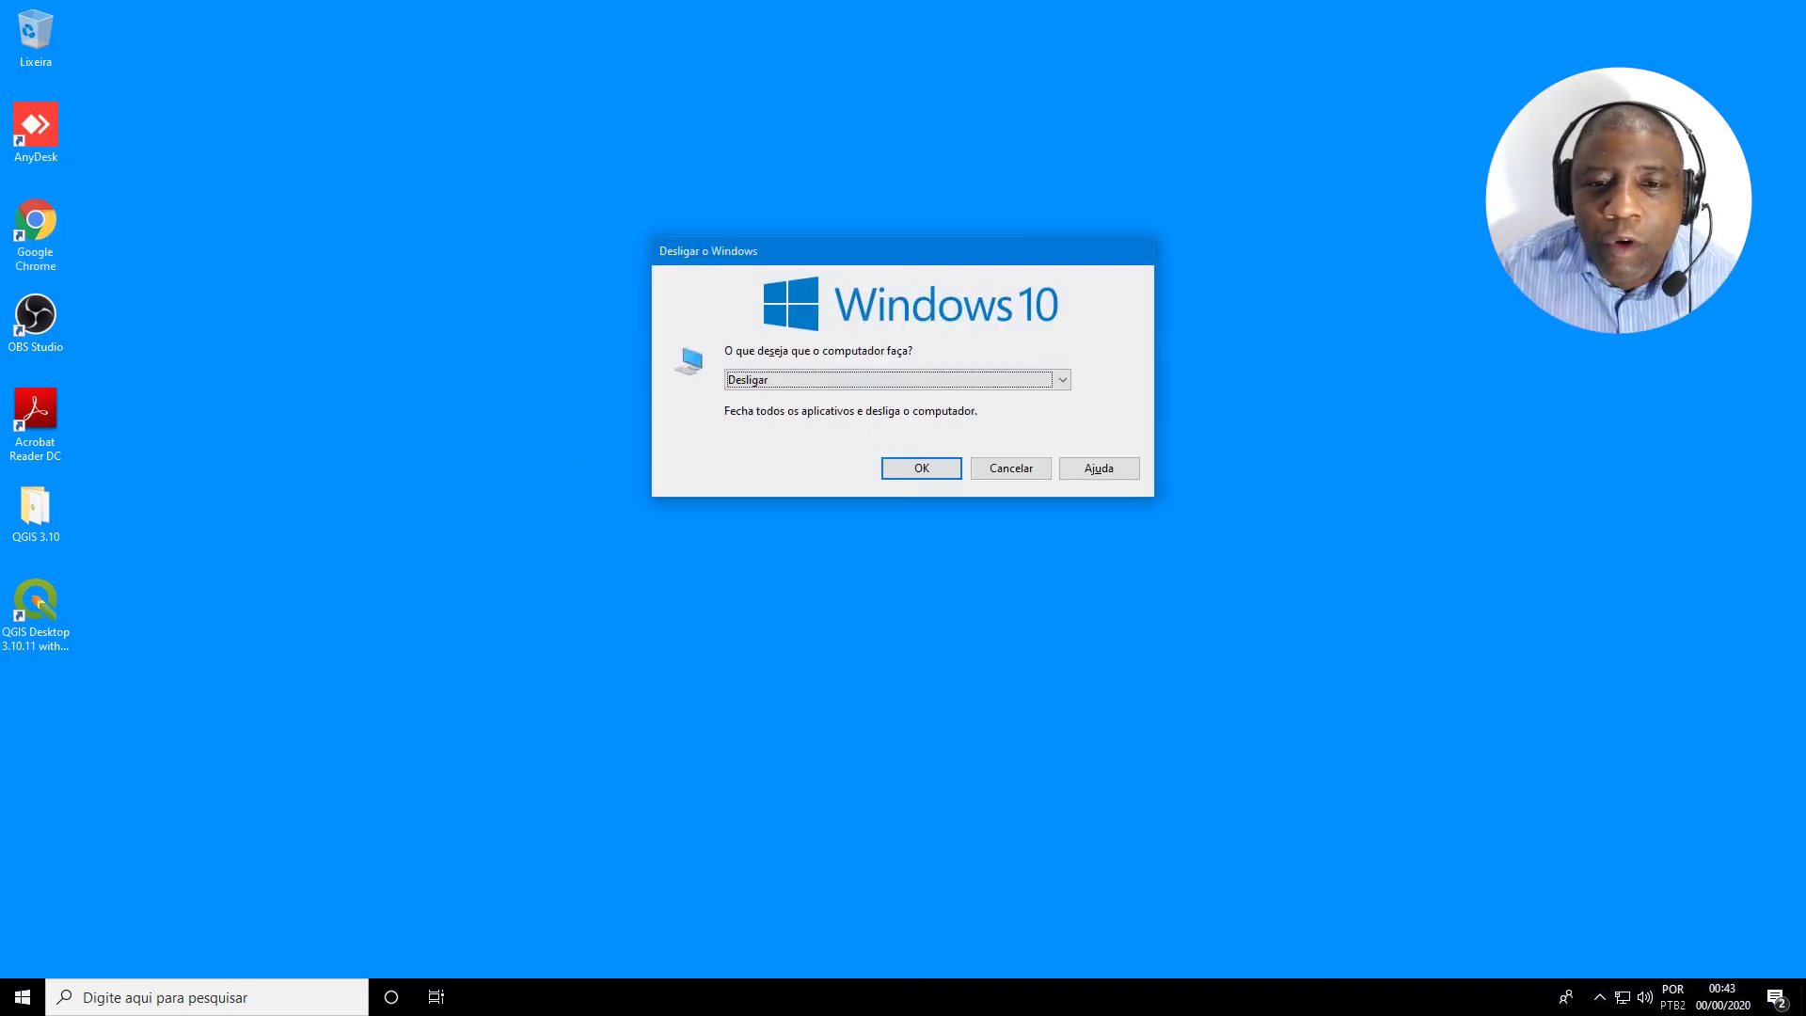
{"action": "left_click", "coordinate": [990, 377]}
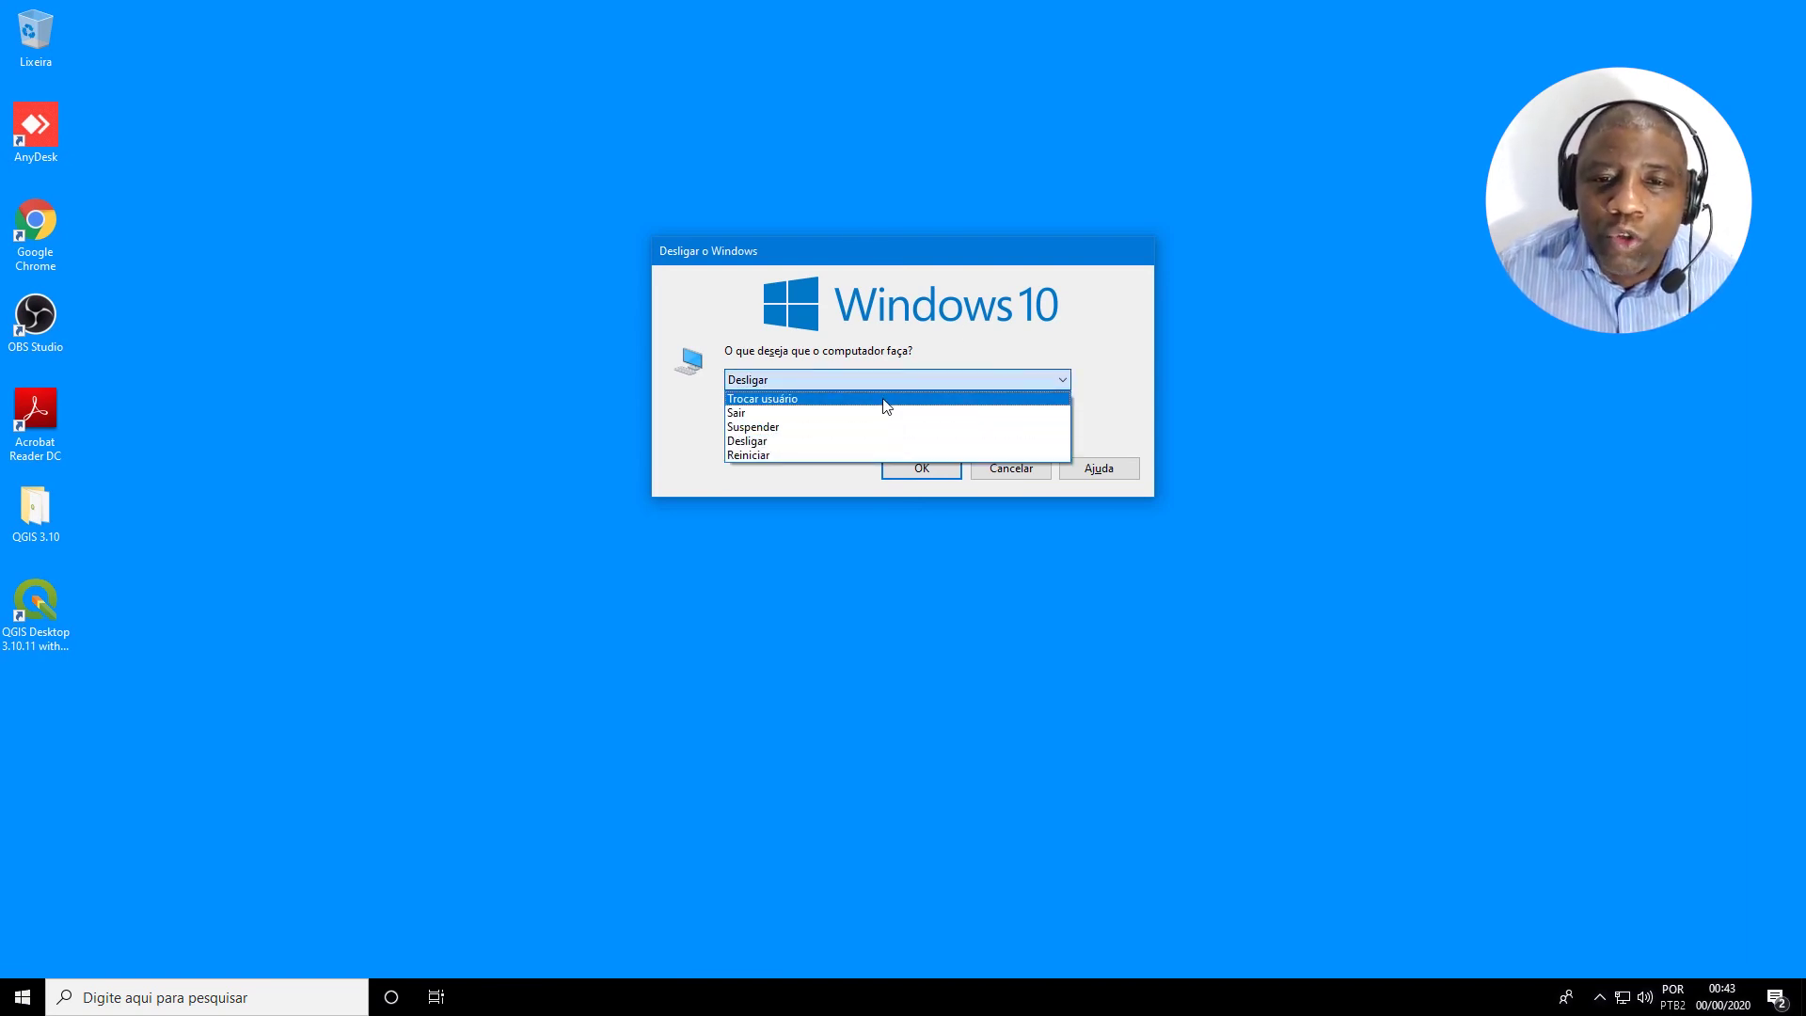
{"action": "left_click", "coordinate": [944, 280]}
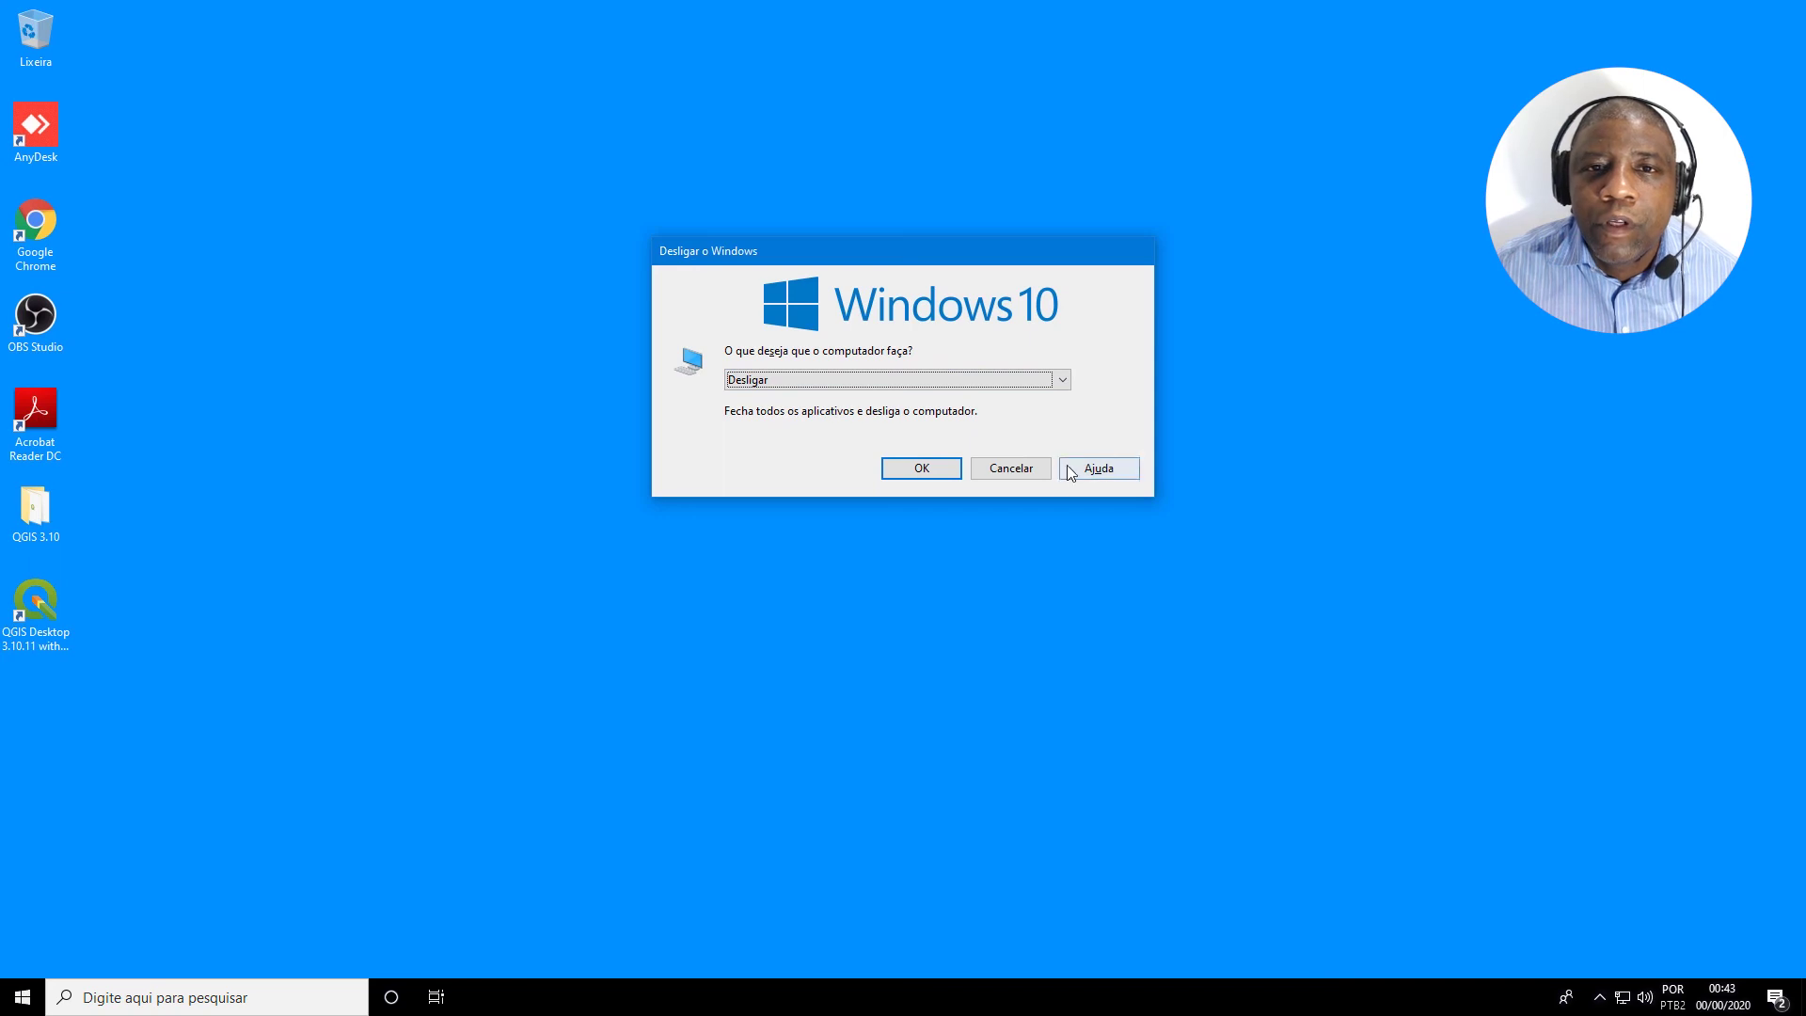
{"action": "left_click", "coordinate": [1033, 473]}
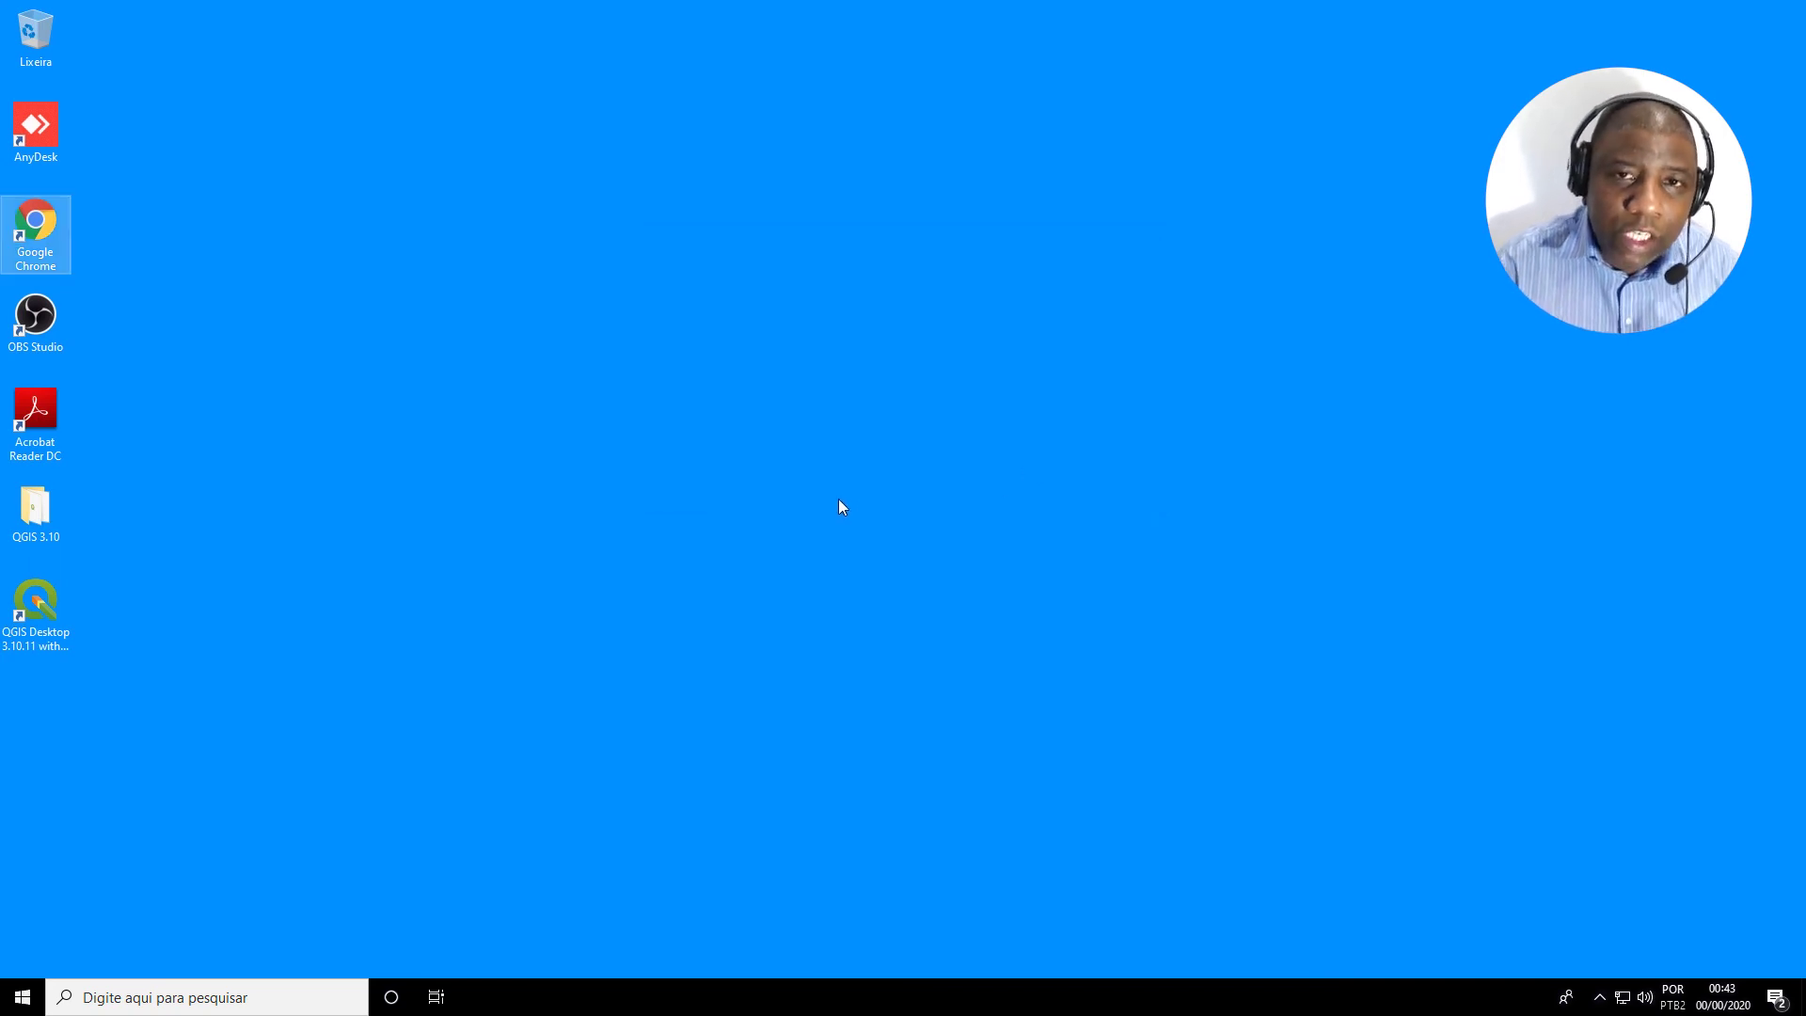